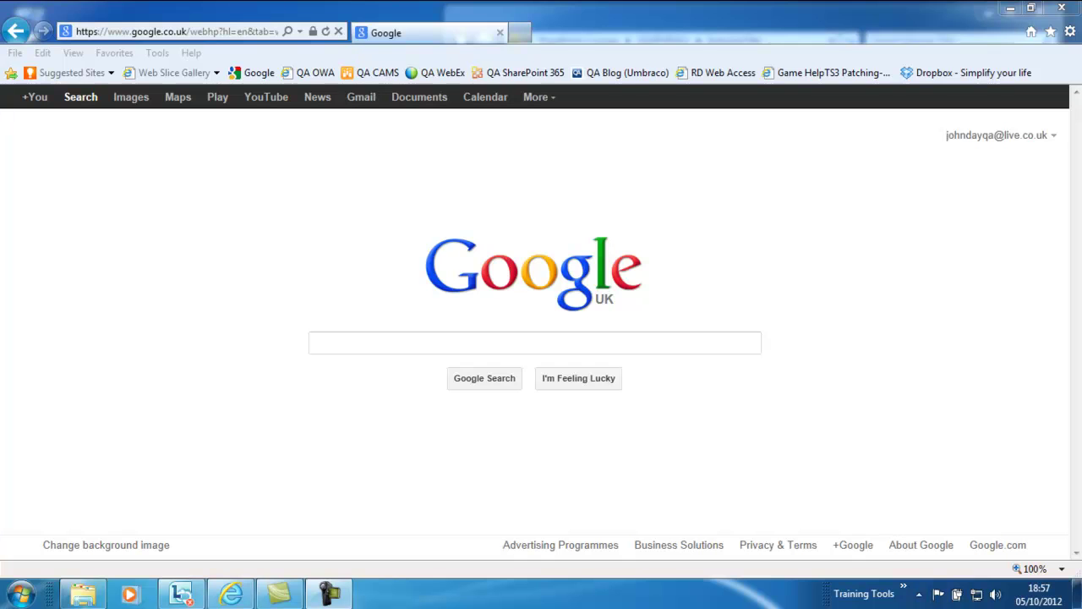
Search Google for the SynchronizeWSSandExcel.xlam add-in file
click(535, 342)
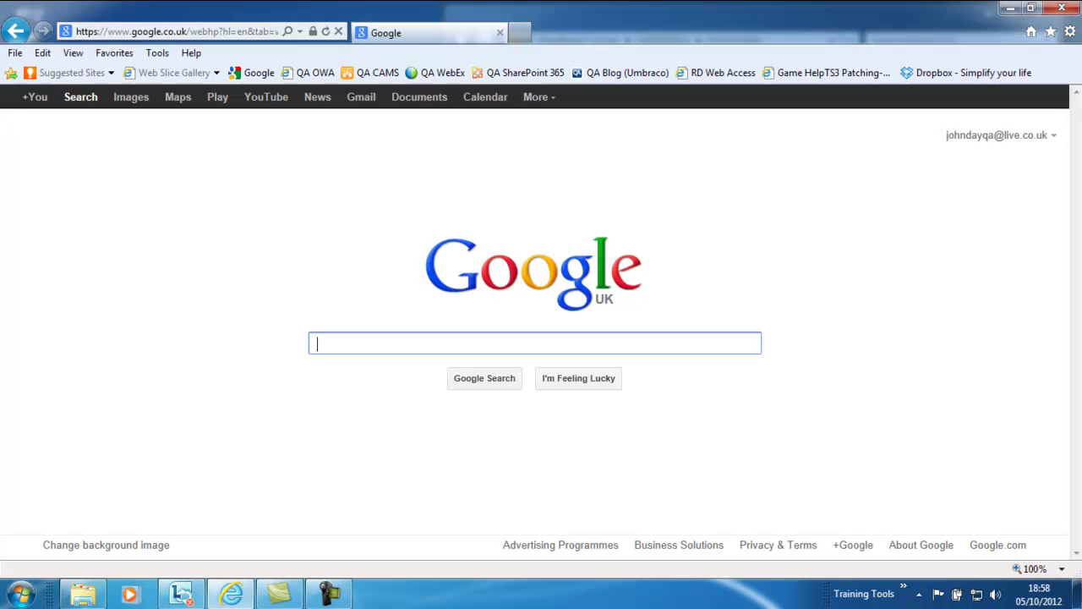
text(SynchronizeWSSandExcel)
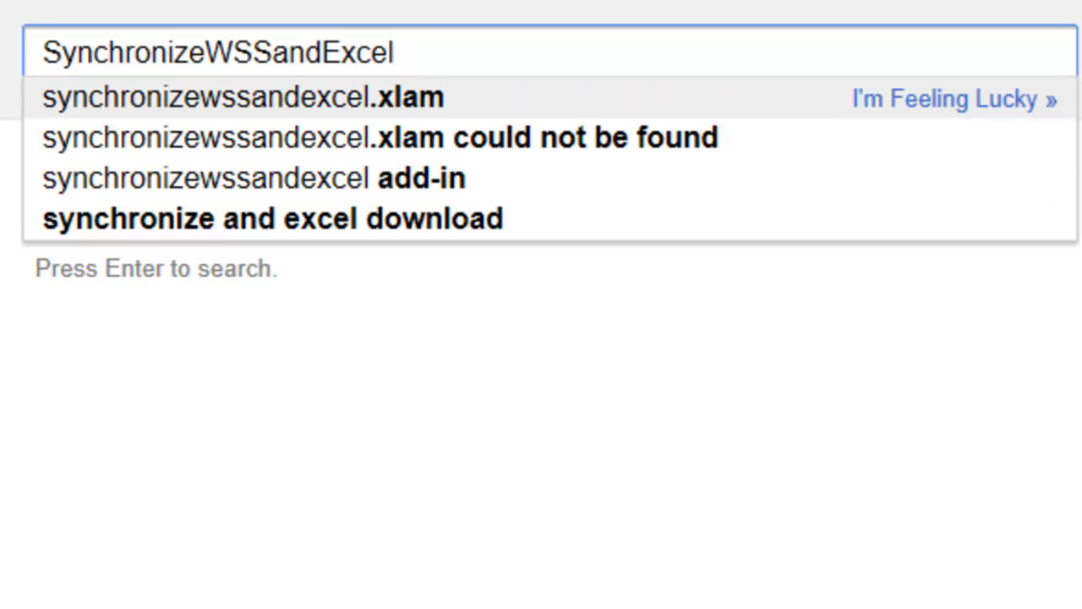
click(243, 97)
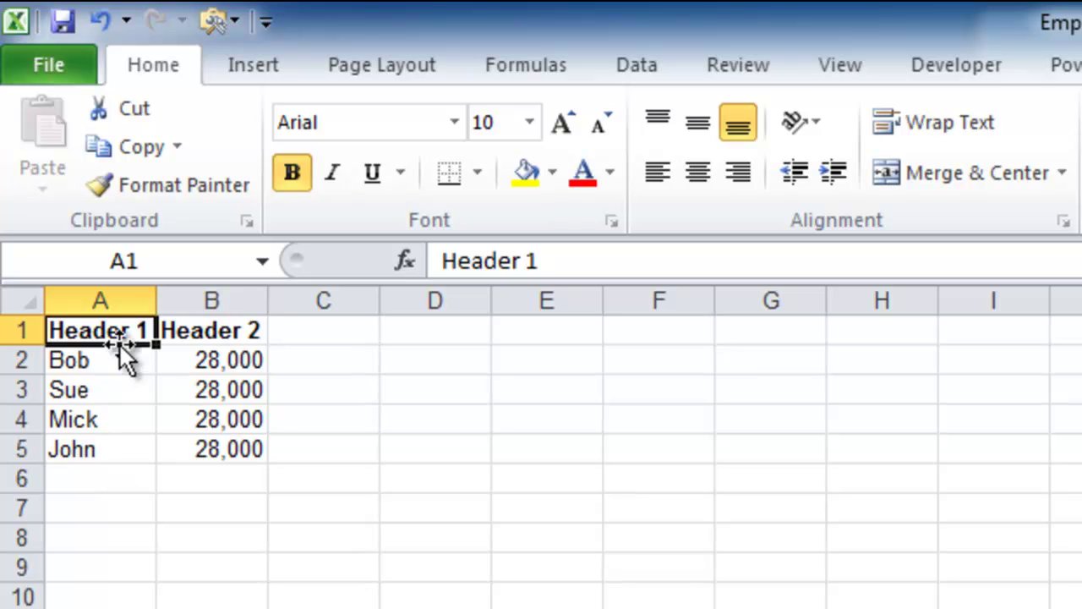
Convert the Header 1 / Header 2 range A1:B5 into a table with a header row
drag(138, 331, 208, 449)
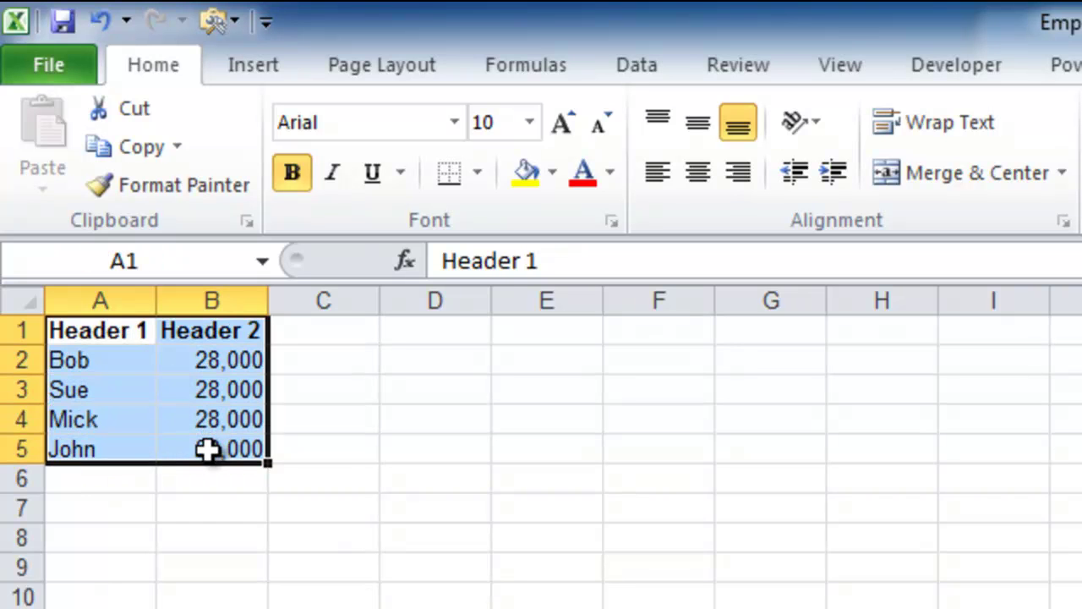
click(252, 65)
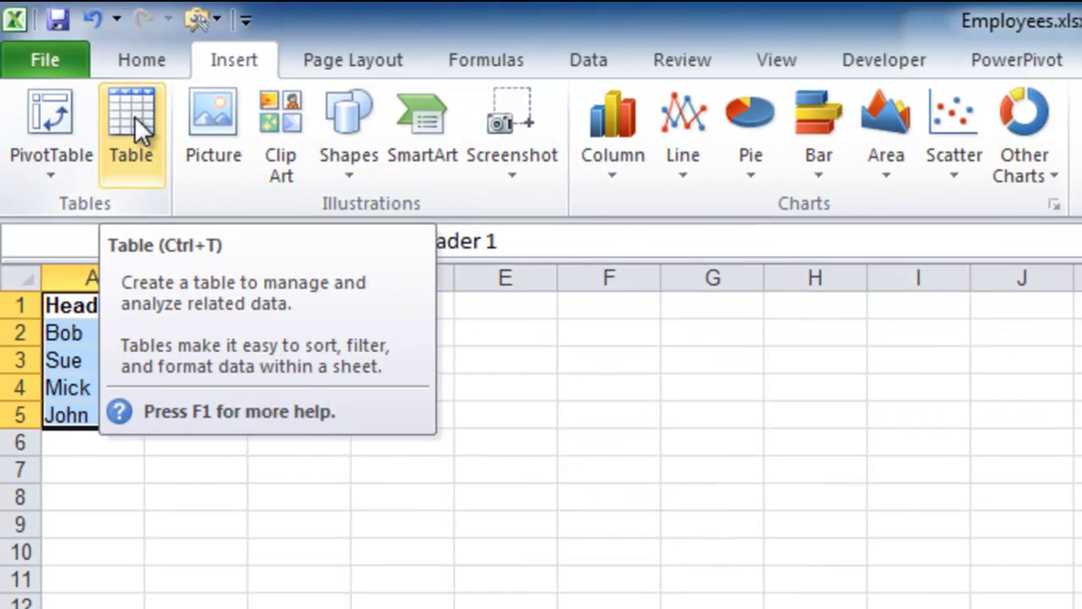
click(135, 115)
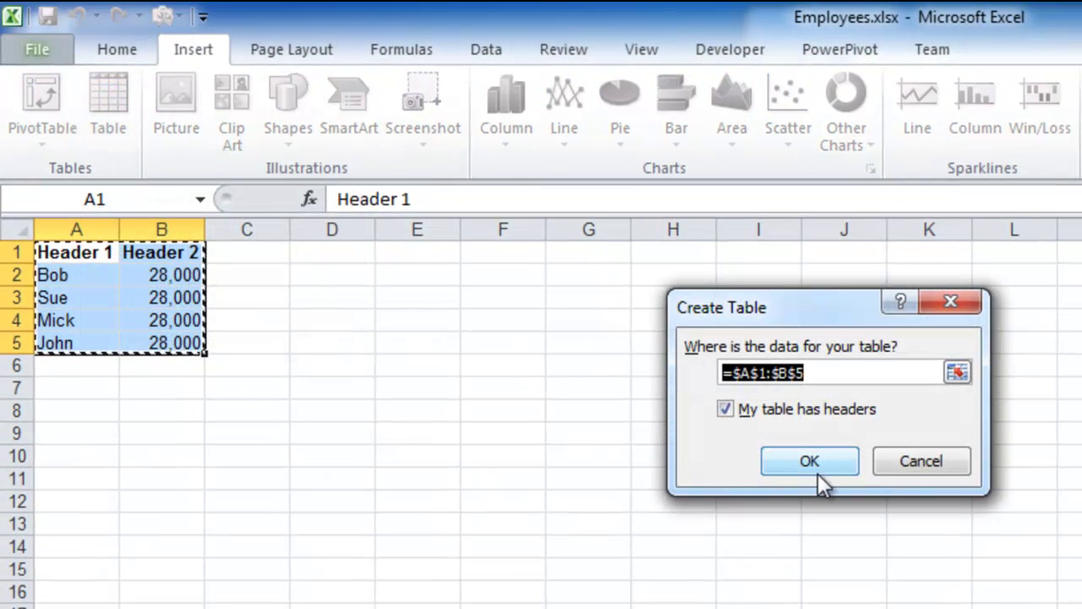
click(818, 465)
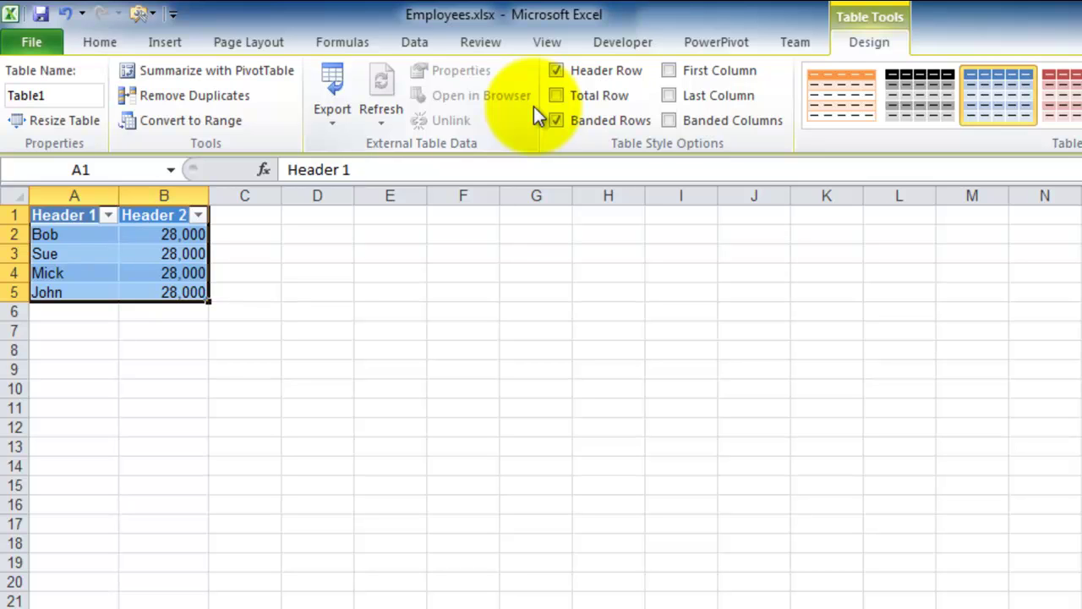
Show the Excel Add-ins list from Options > Add-Ins
click(34, 41)
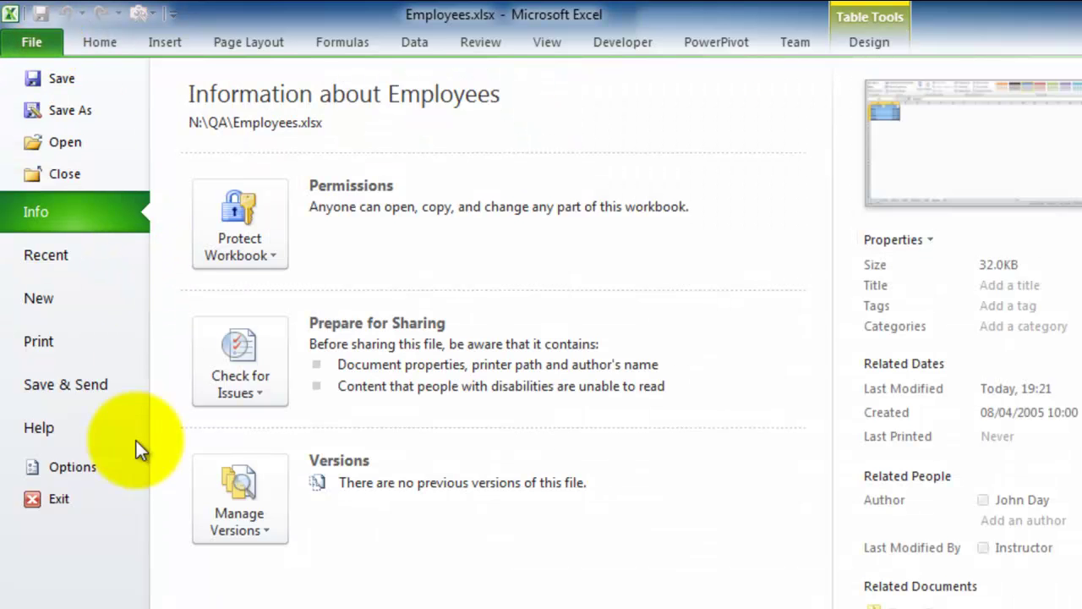
click(85, 464)
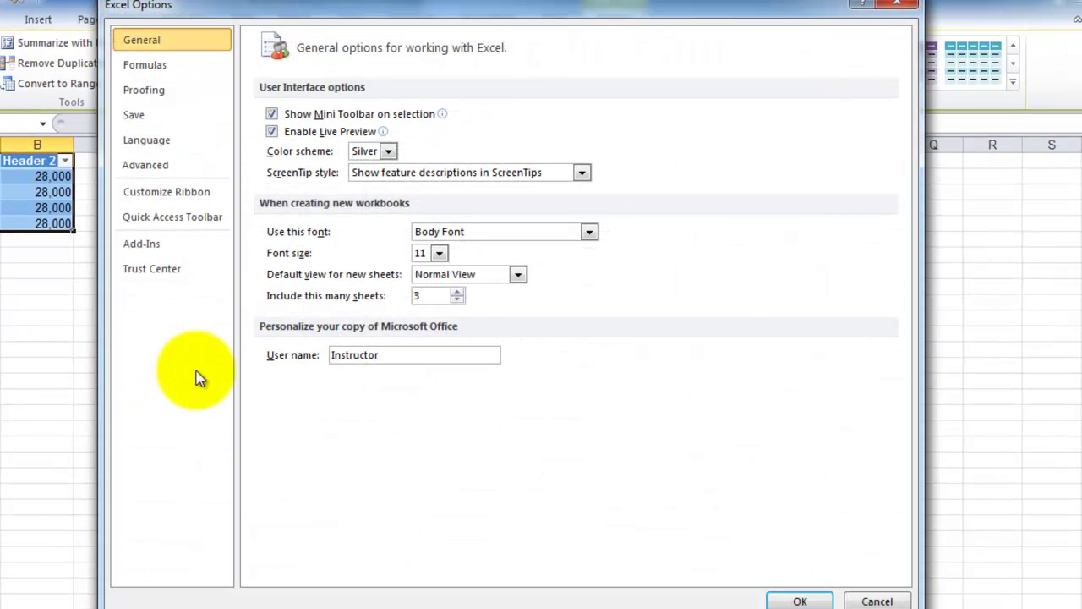
click(151, 245)
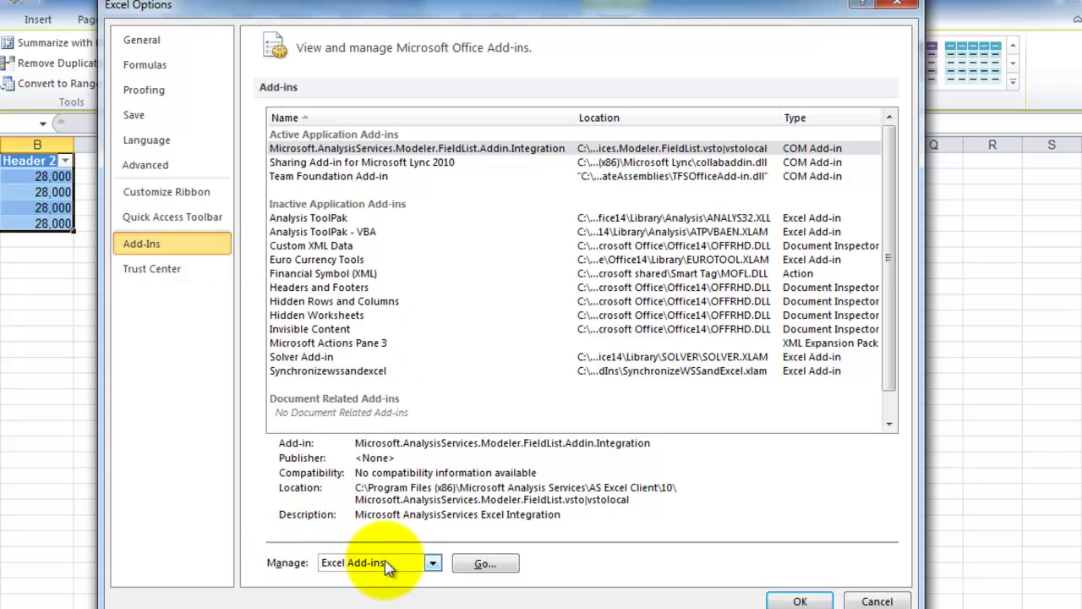
click(484, 564)
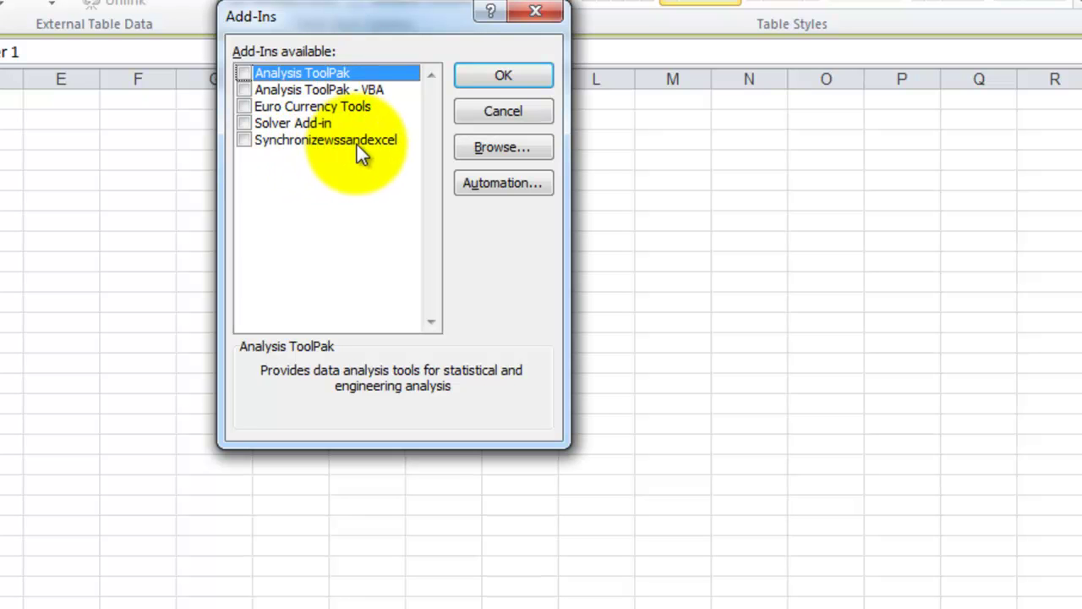
Add SynchronizeWSSandExcel.xlam to the add-ins list and enable it
click(513, 144)
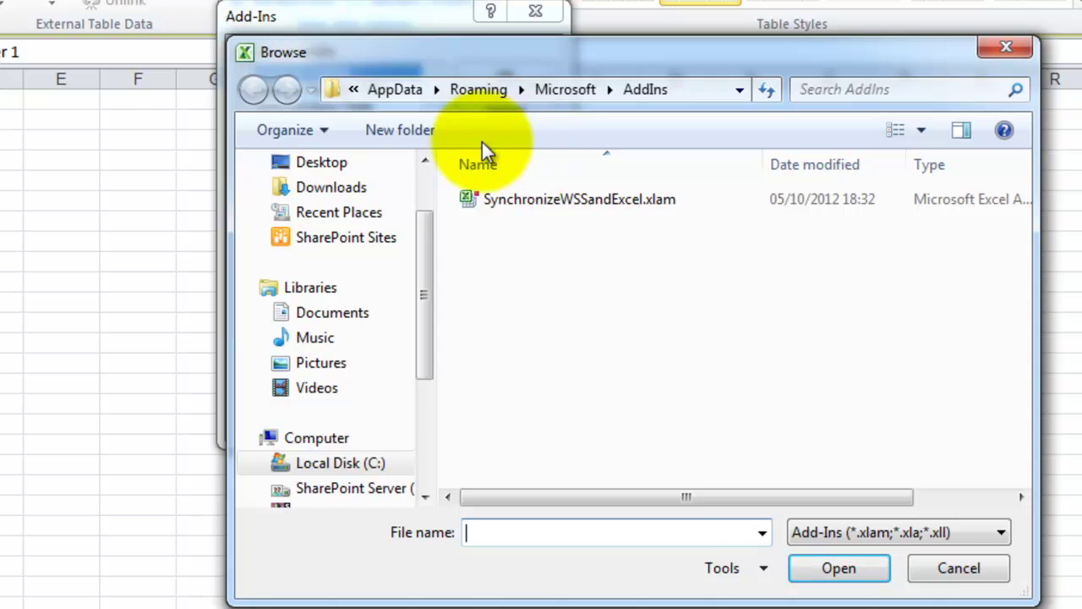
click(548, 198)
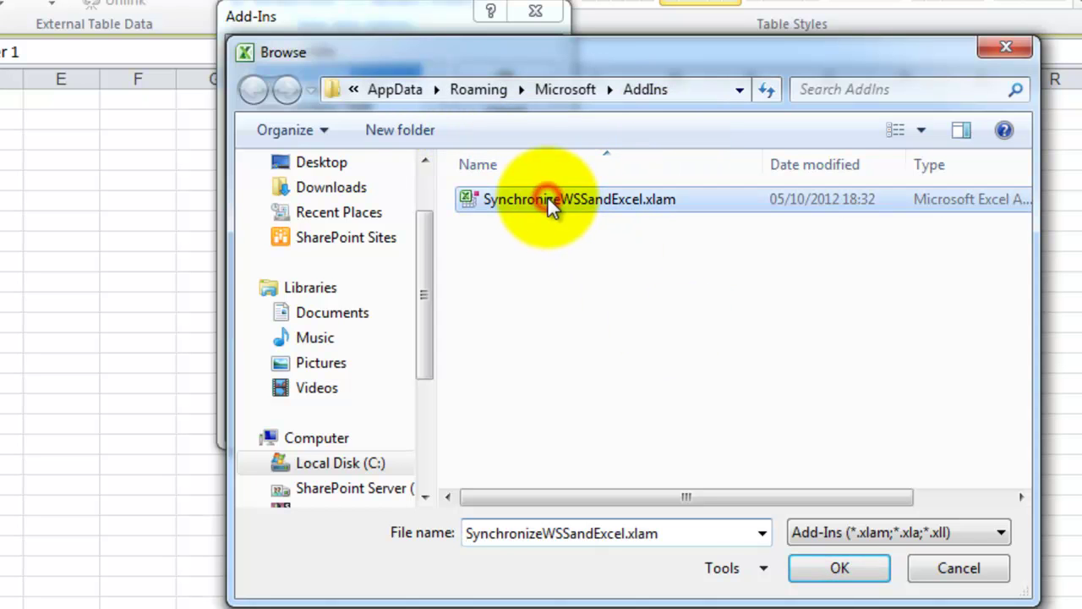
click(867, 584)
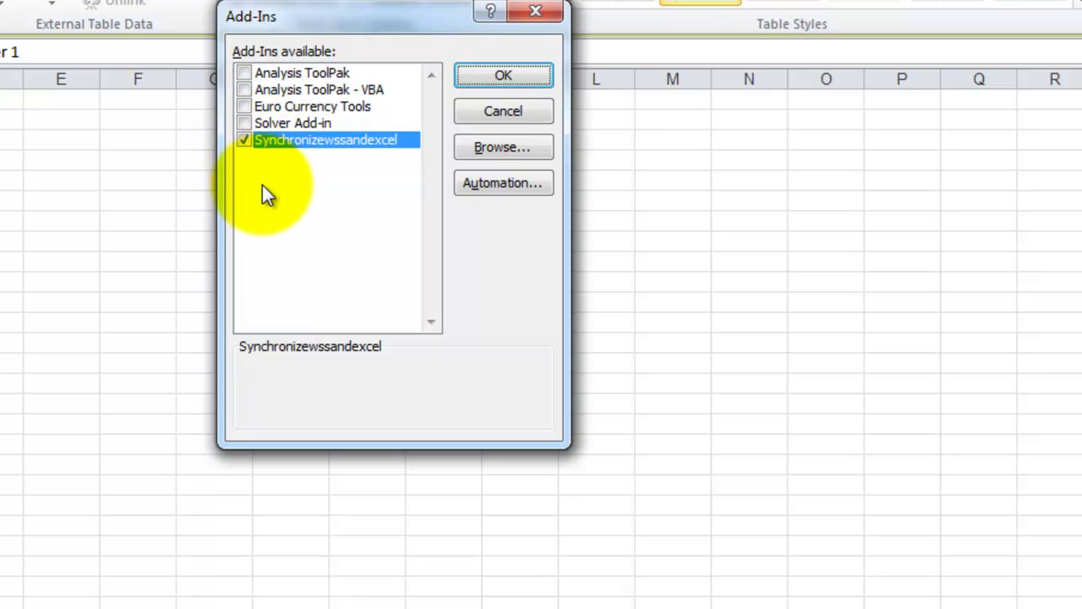
click(503, 77)
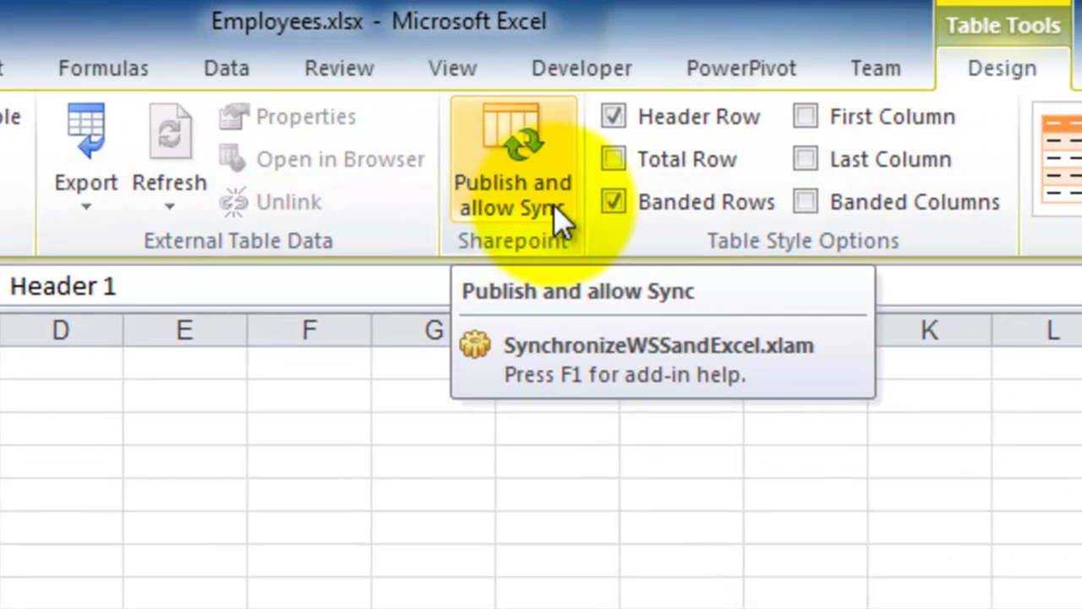
click(518, 148)
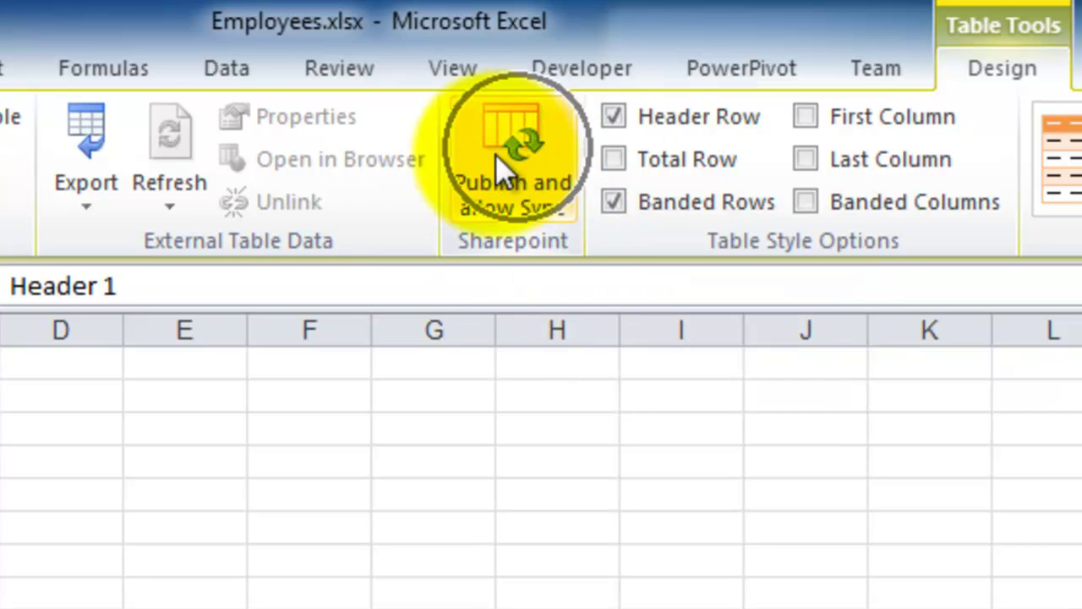
click(80, 200)
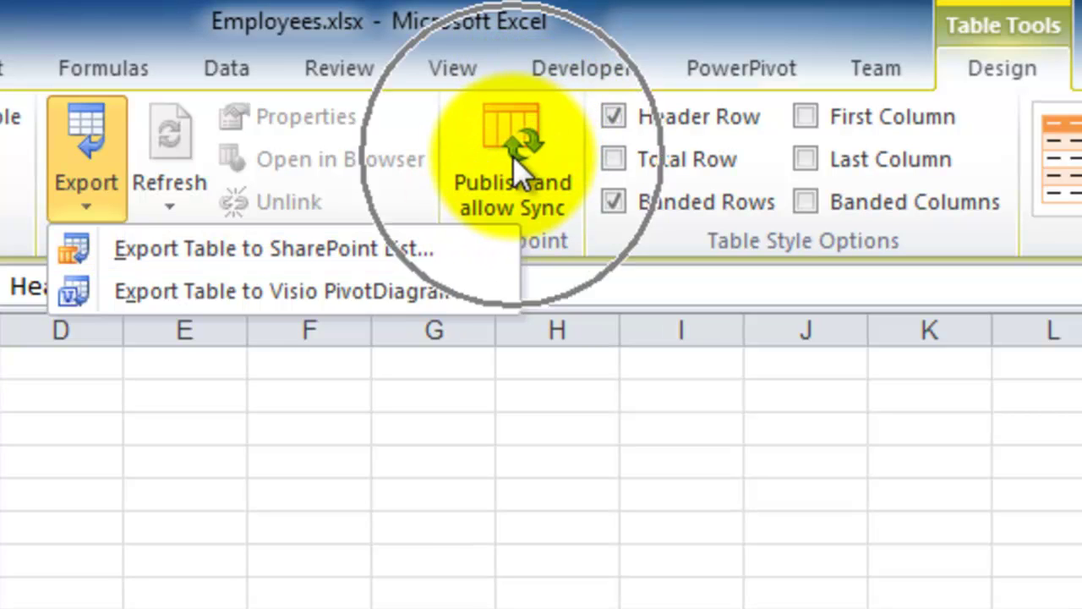
click(534, 34)
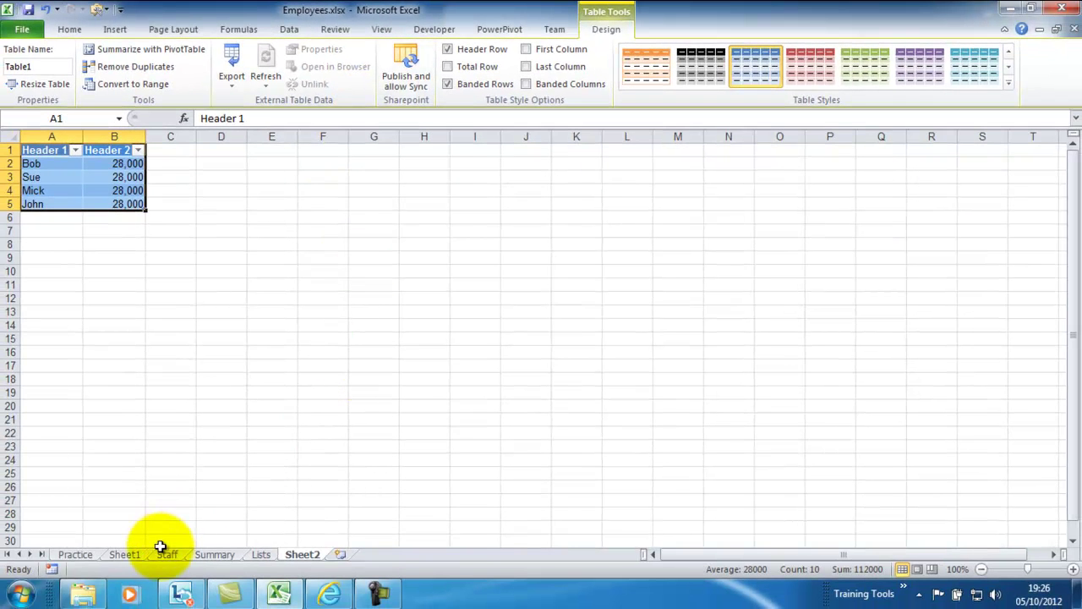
On the Staff sheet, convert the employee data A3:I43 into a table with headers
click(167, 553)
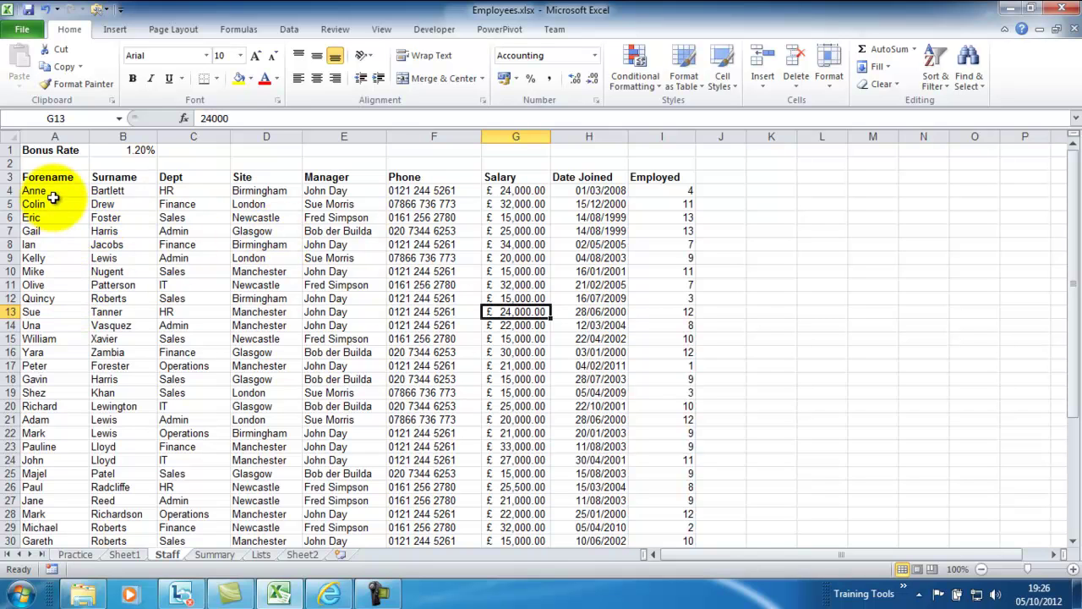
click(191, 285)
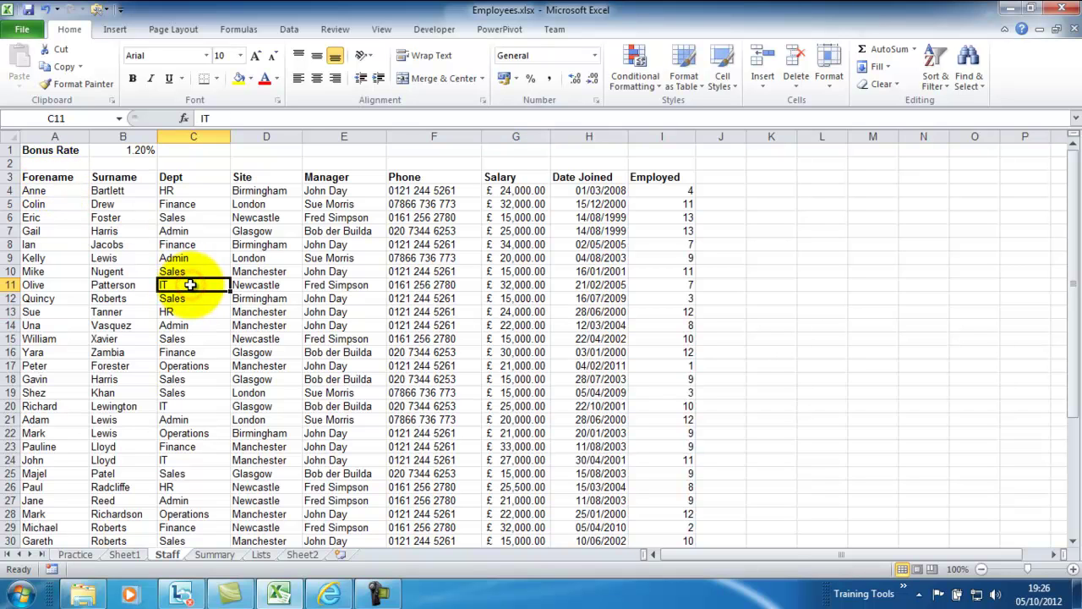
drag(46, 177, 40, 216)
click(265, 299)
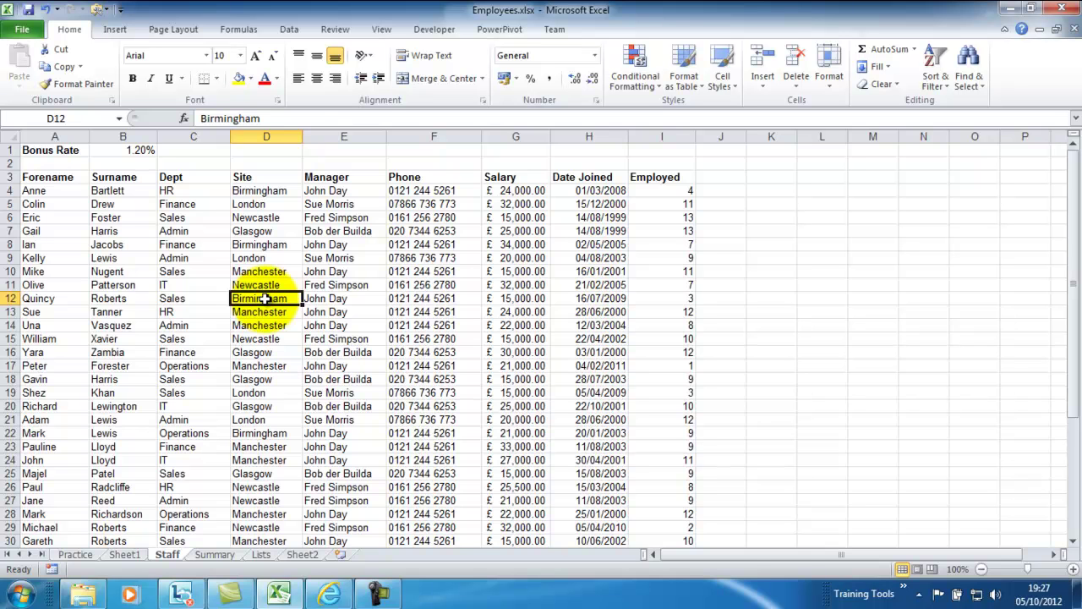
key(ctrl+a)
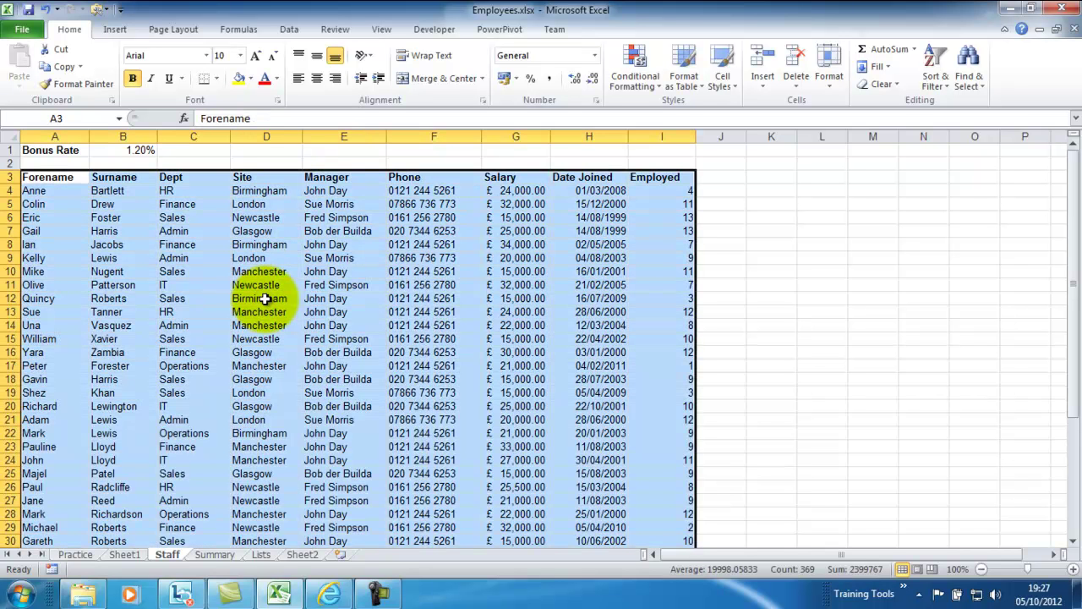
click(117, 31)
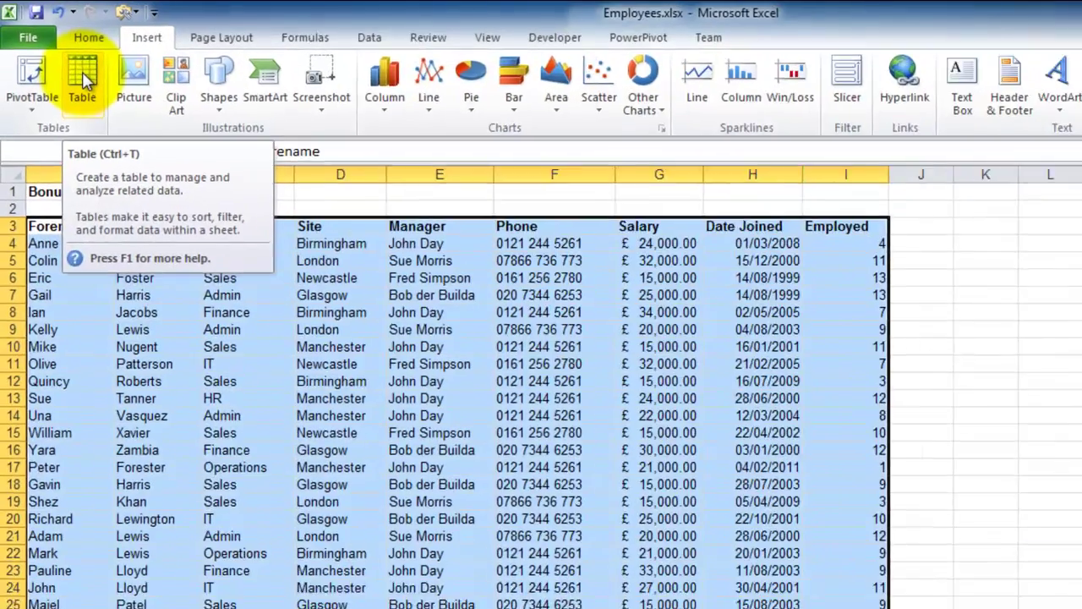
click(65, 59)
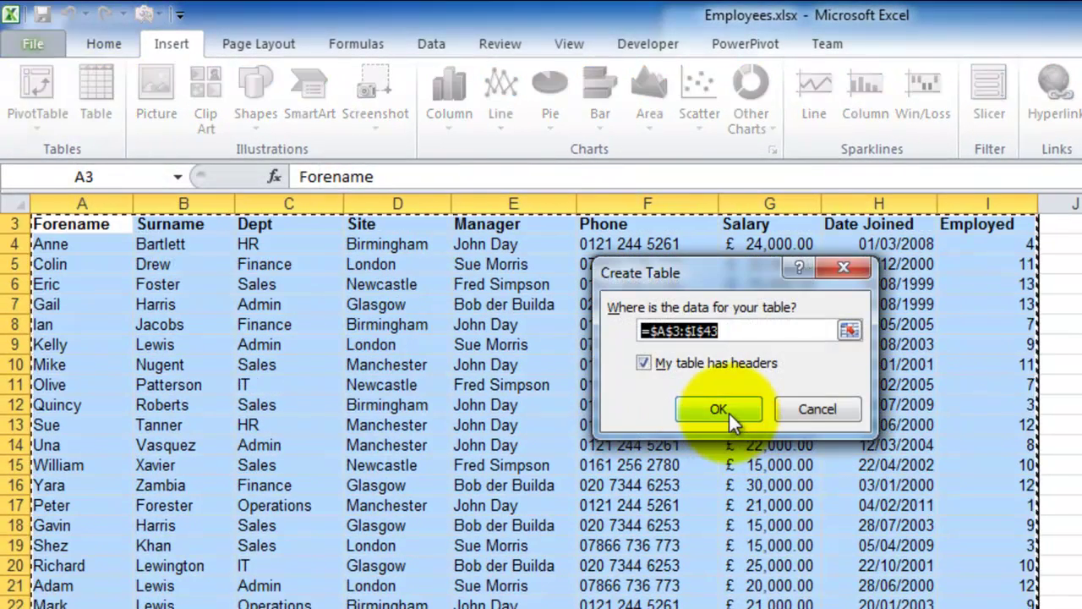
click(719, 410)
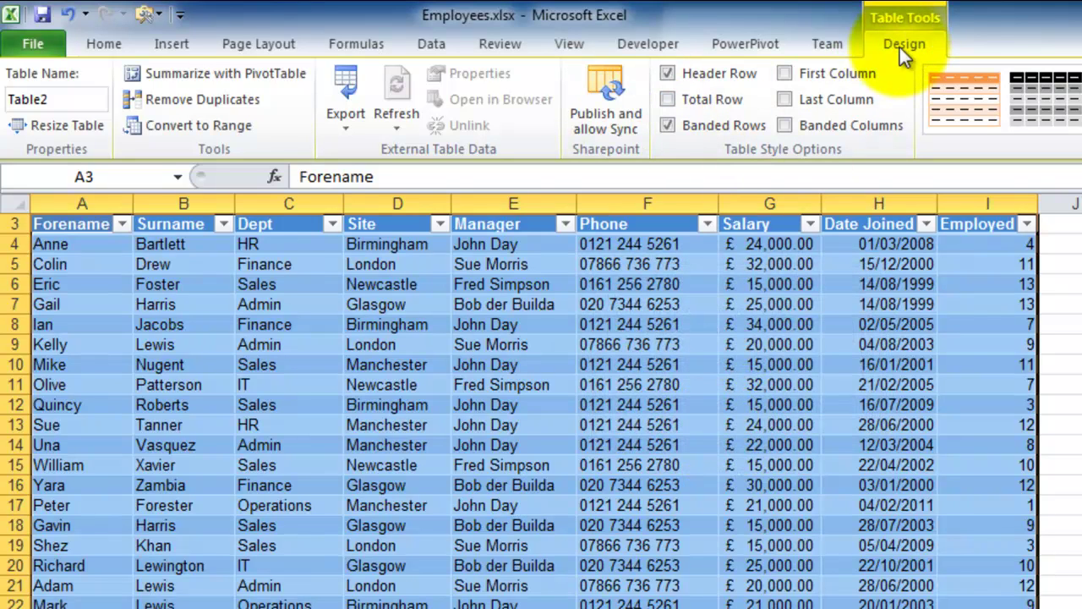
click(608, 88)
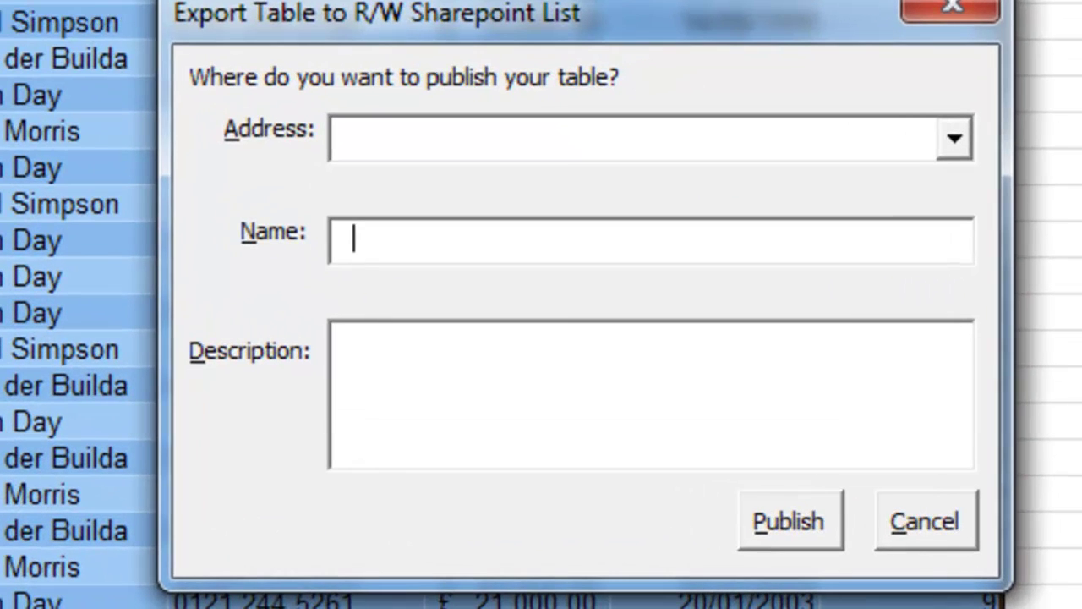
click(486, 136)
key(BackSpace)
text(http://)
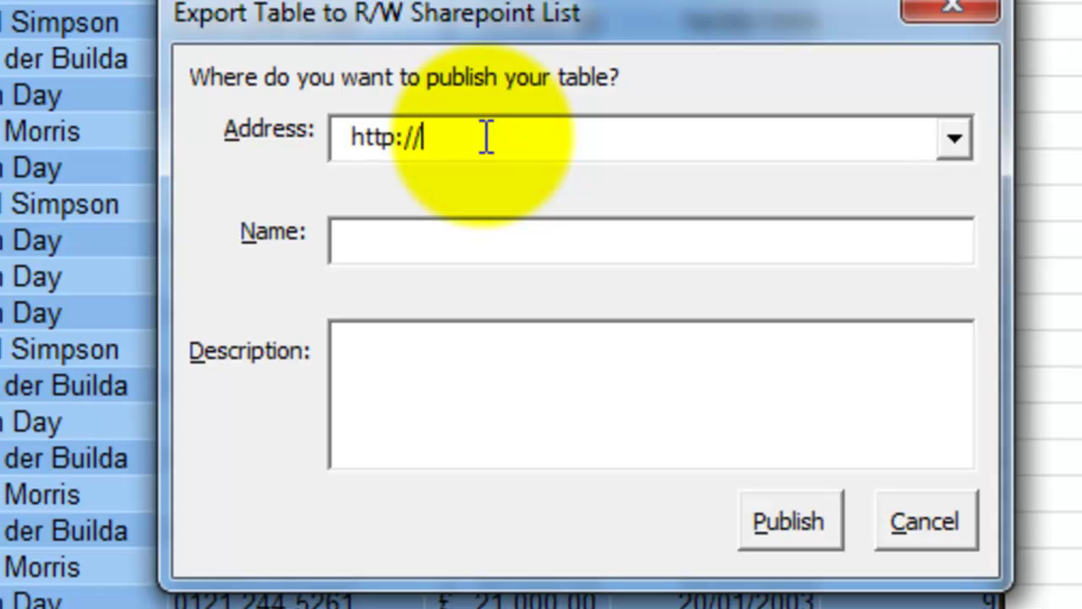
text(contoso-sp:2010/si)
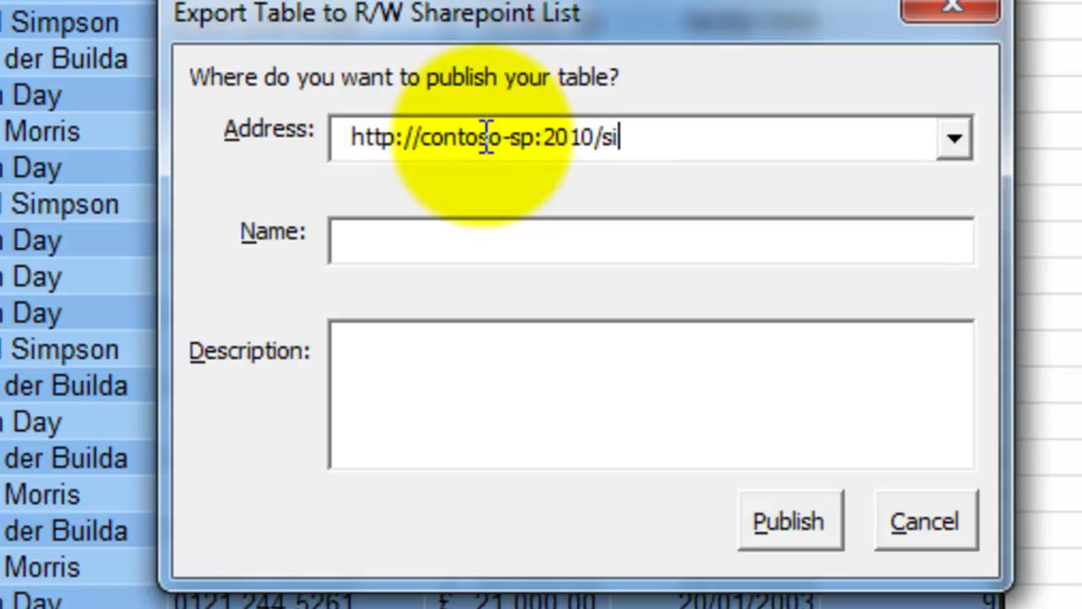
text(tes/projectins)
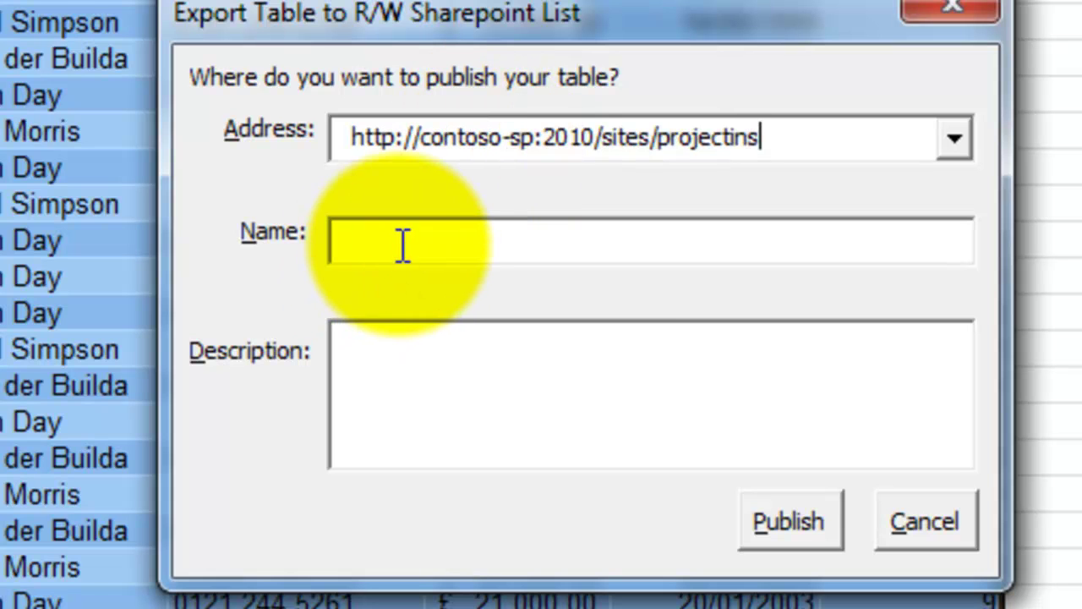
click(394, 245)
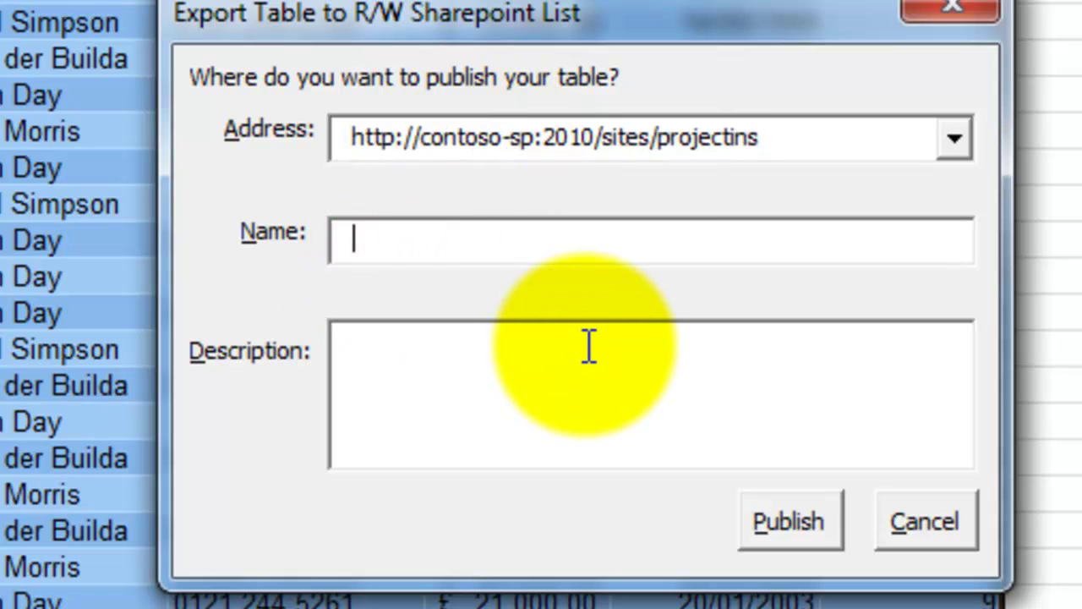
text(Staff)
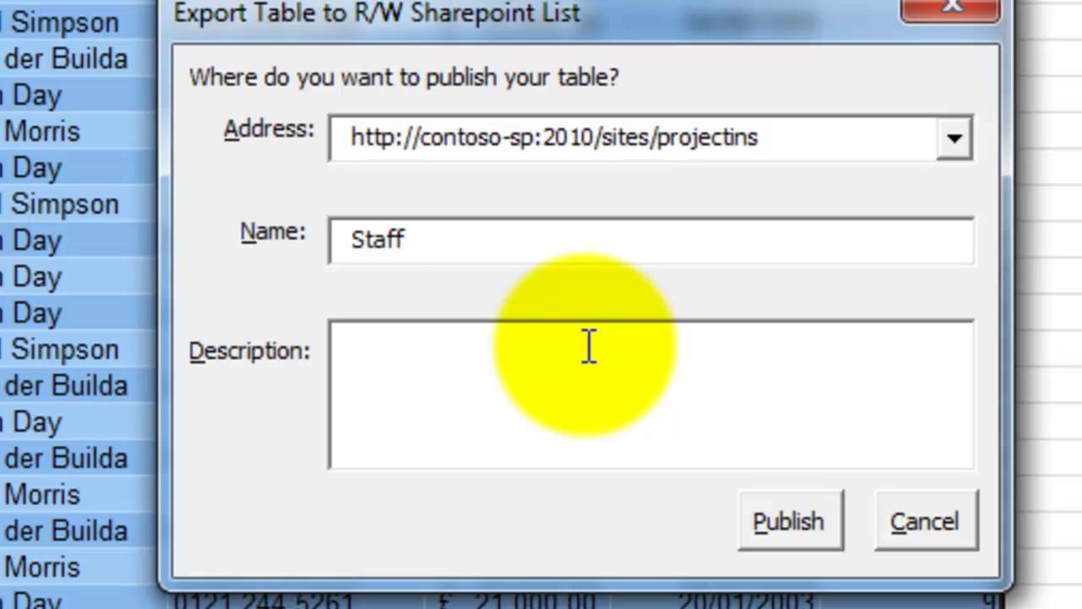
click(672, 391)
text(detailed information on staff)
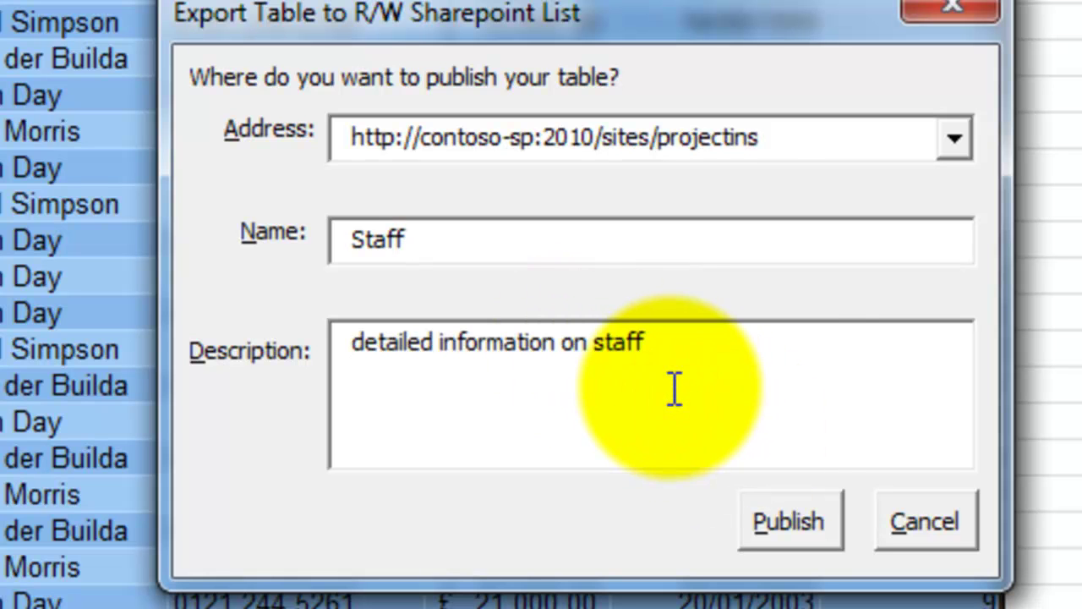
click(786, 345)
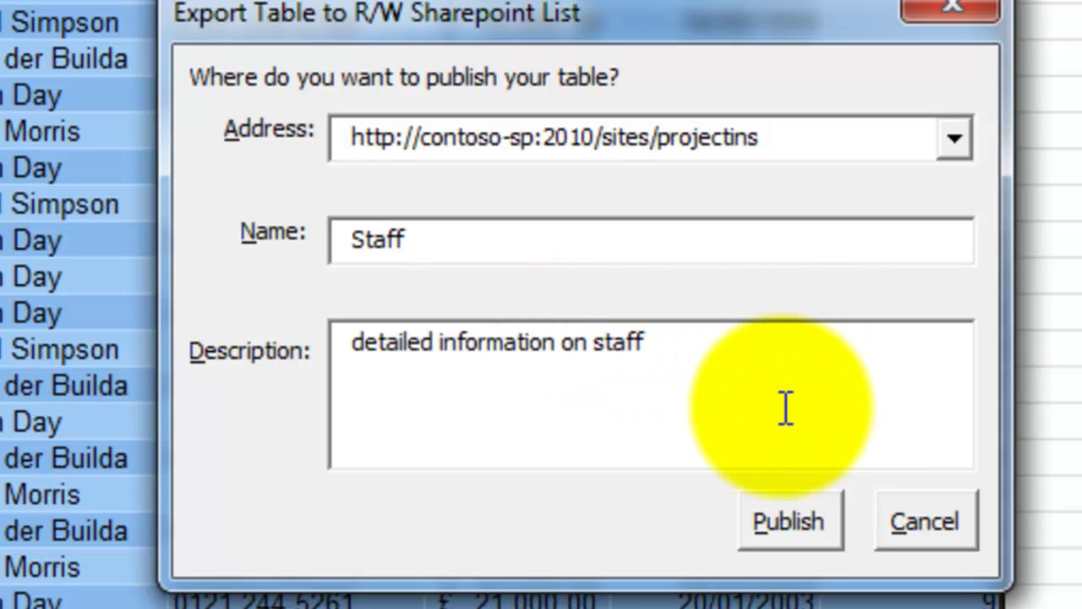
click(787, 528)
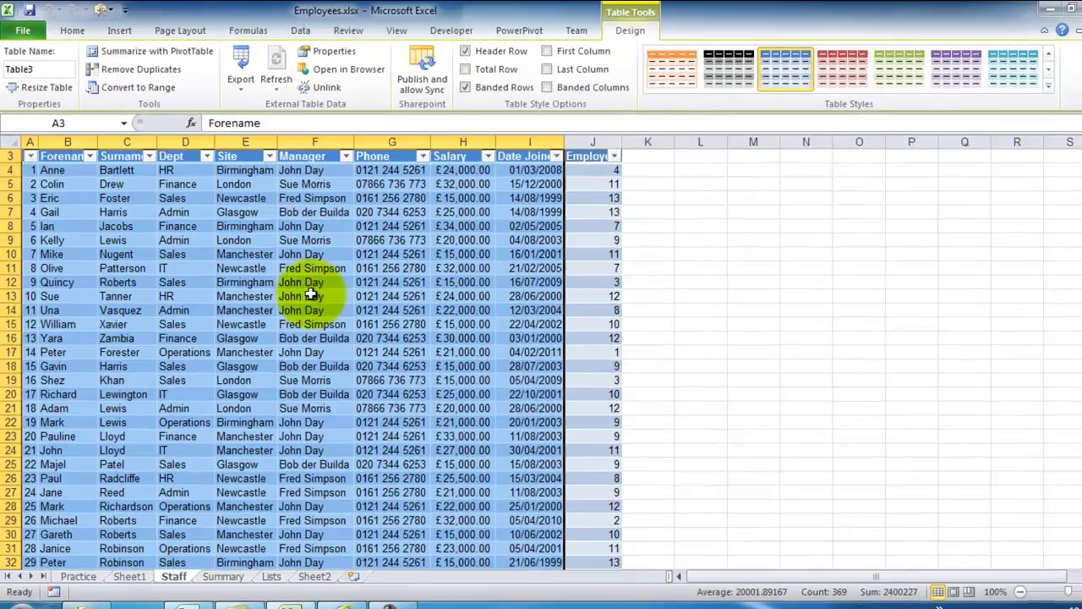
Inspect the linked table by selecting the ID column and first surname cell C4
click(236, 284)
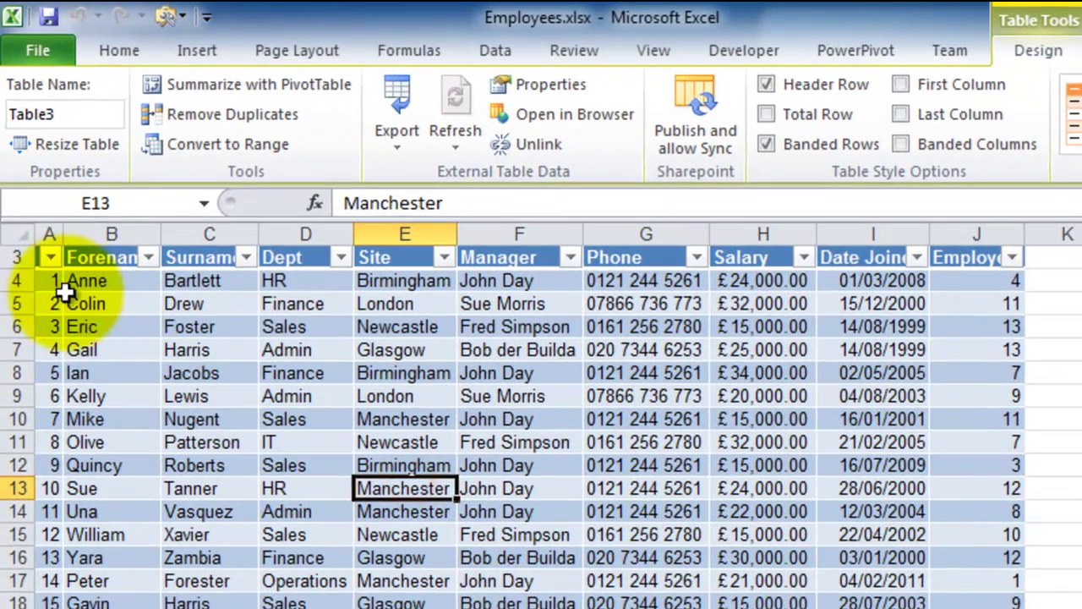
drag(47, 281, 47, 607)
scroll(181, 575, up, 1)
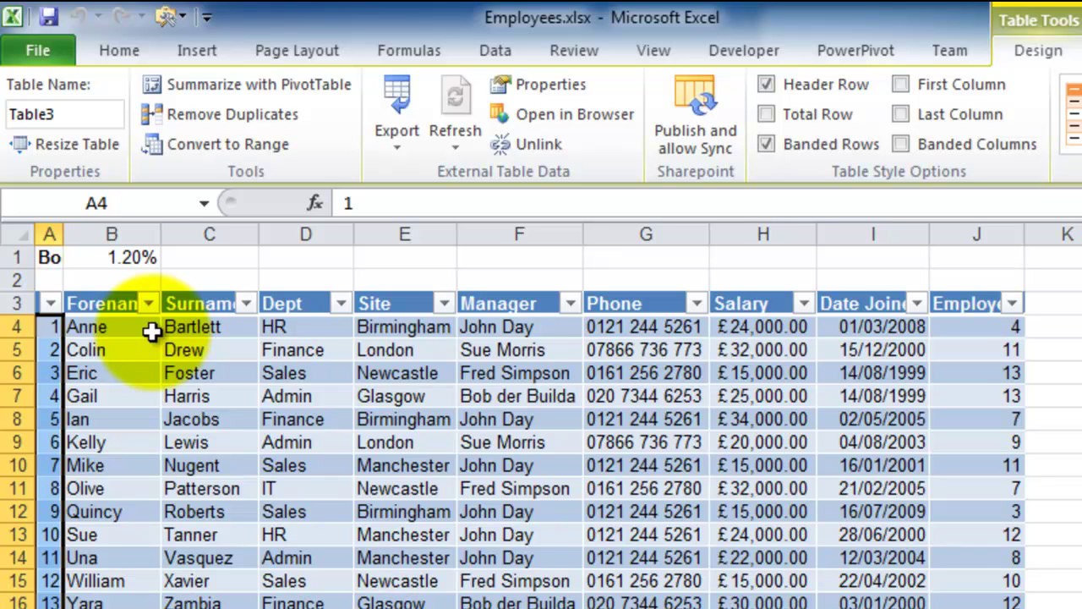
click(209, 332)
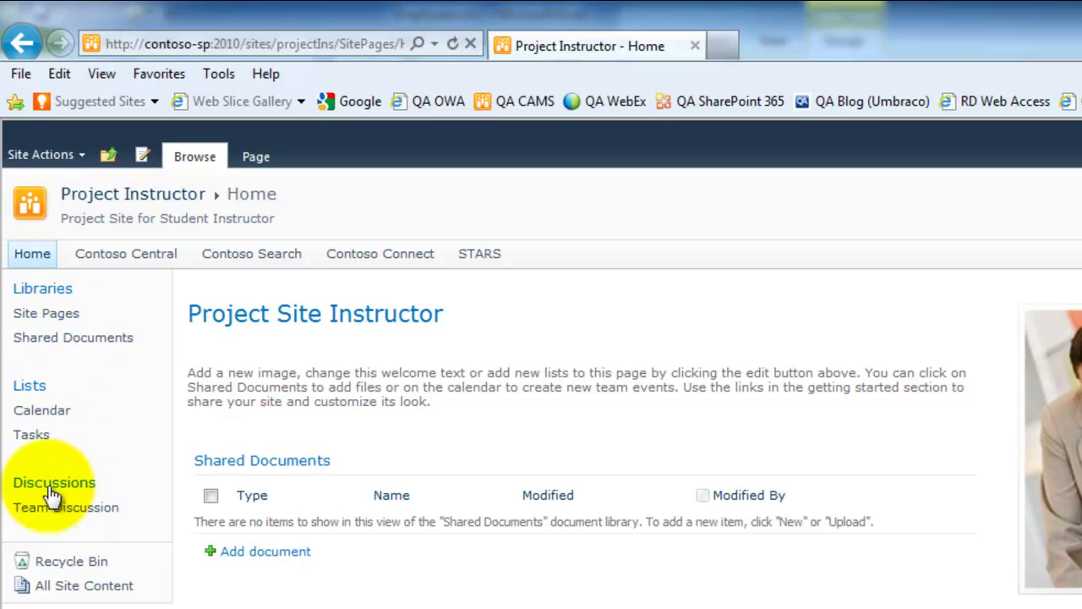
Open the Staff list from All Site Content
click(82, 597)
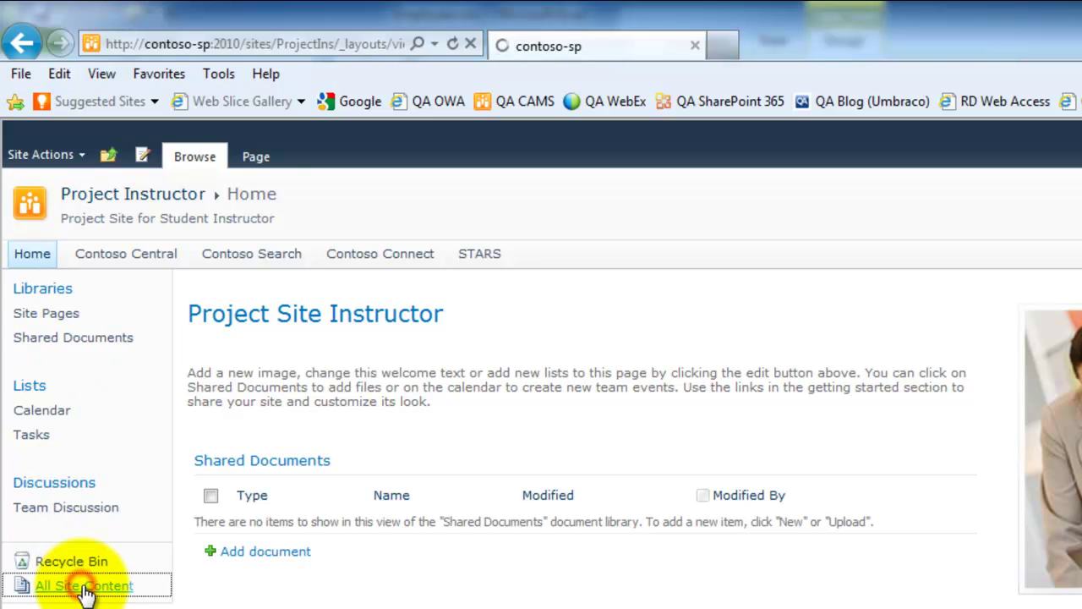
scroll(372, 594, down, 4)
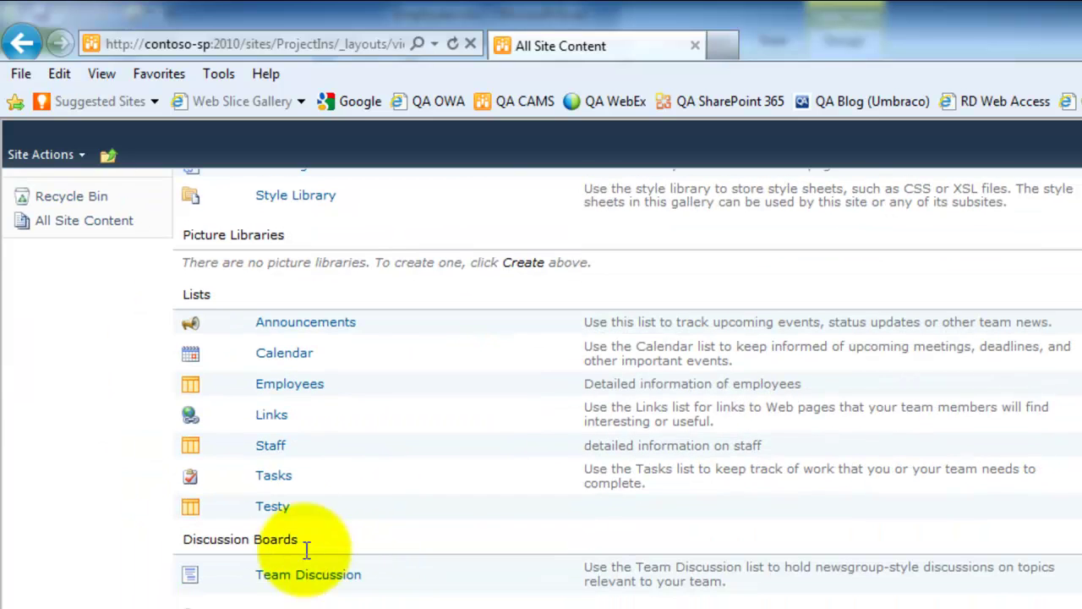
click(271, 446)
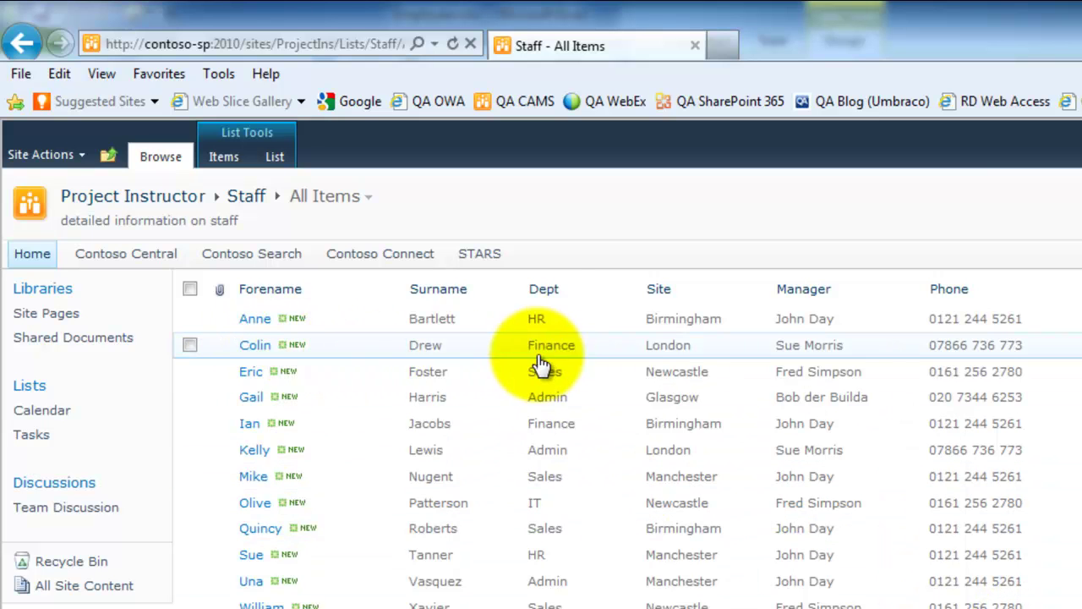
Change the second employee's Dept from Finance to Admin and save the item
click(396, 348)
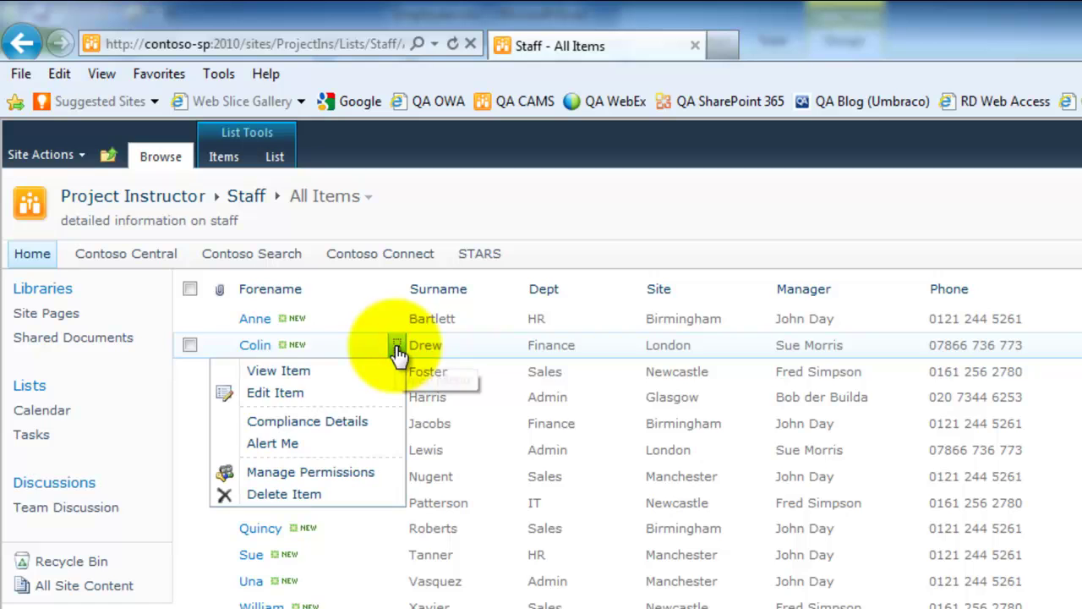
click(280, 393)
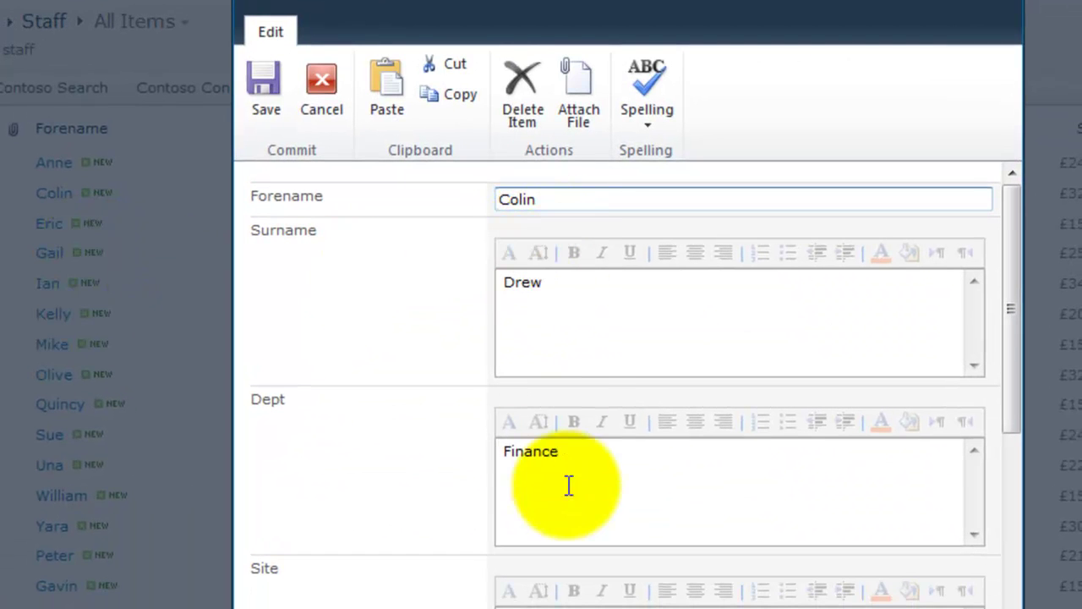
drag(578, 454, 437, 454)
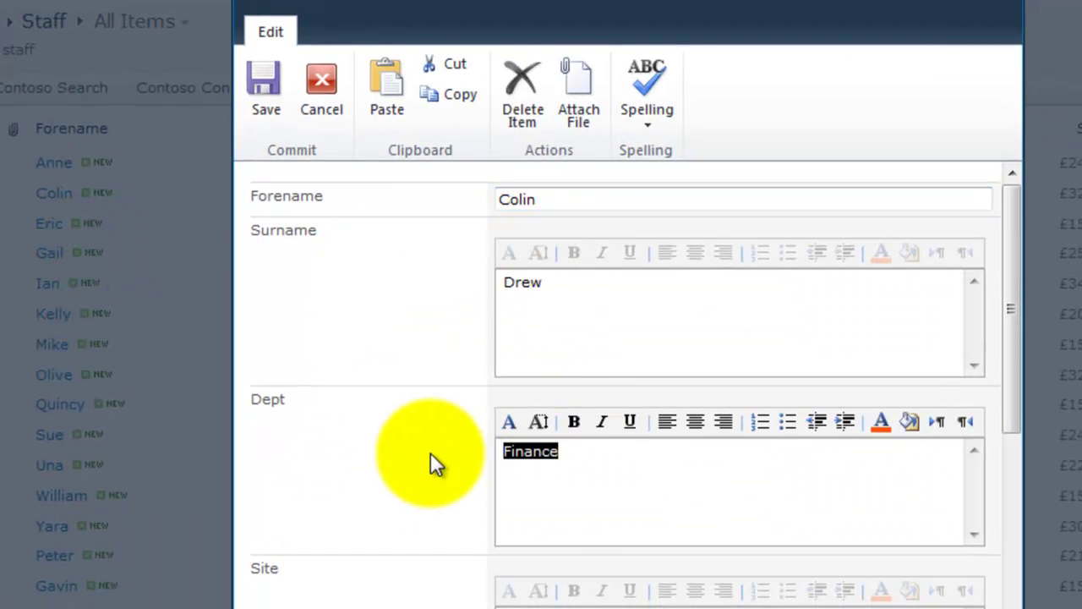
text(Admin)
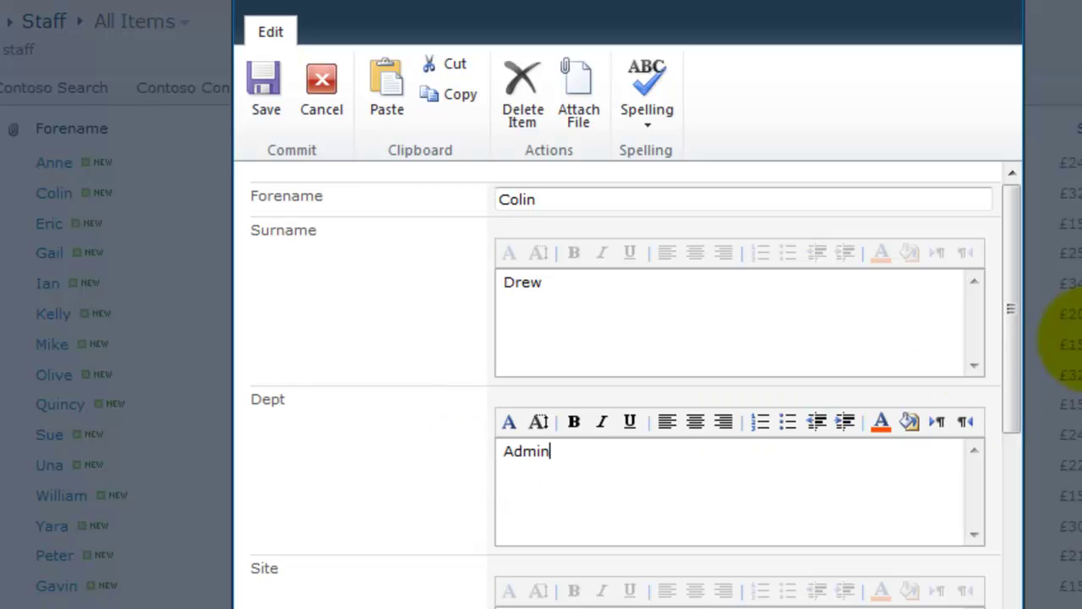
click(1010, 331)
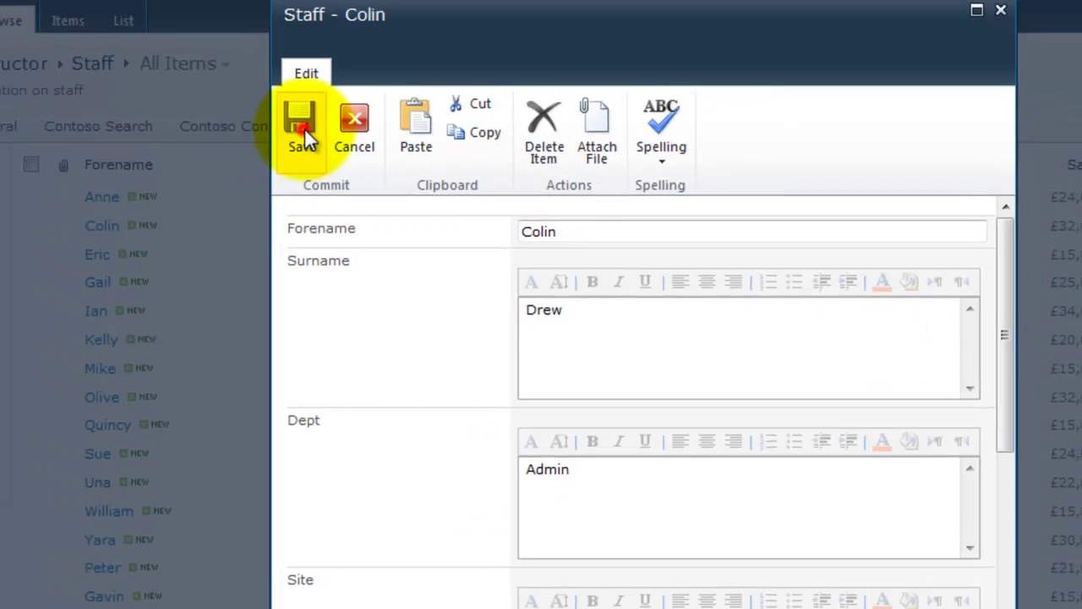
click(300, 127)
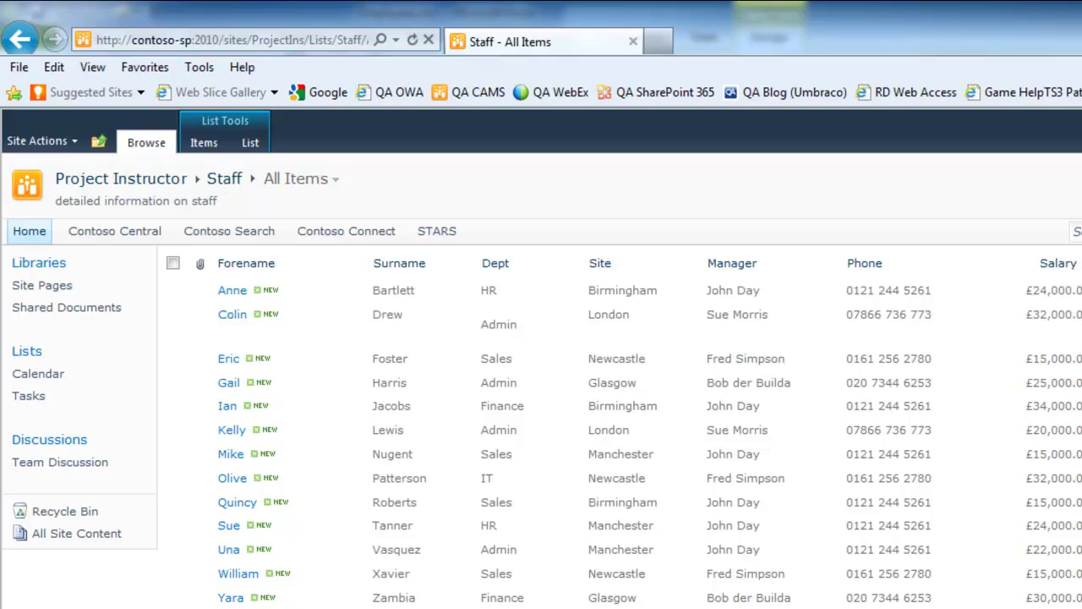
Back in Excel, replace Birmingham with London in cell E4
click(356, 582)
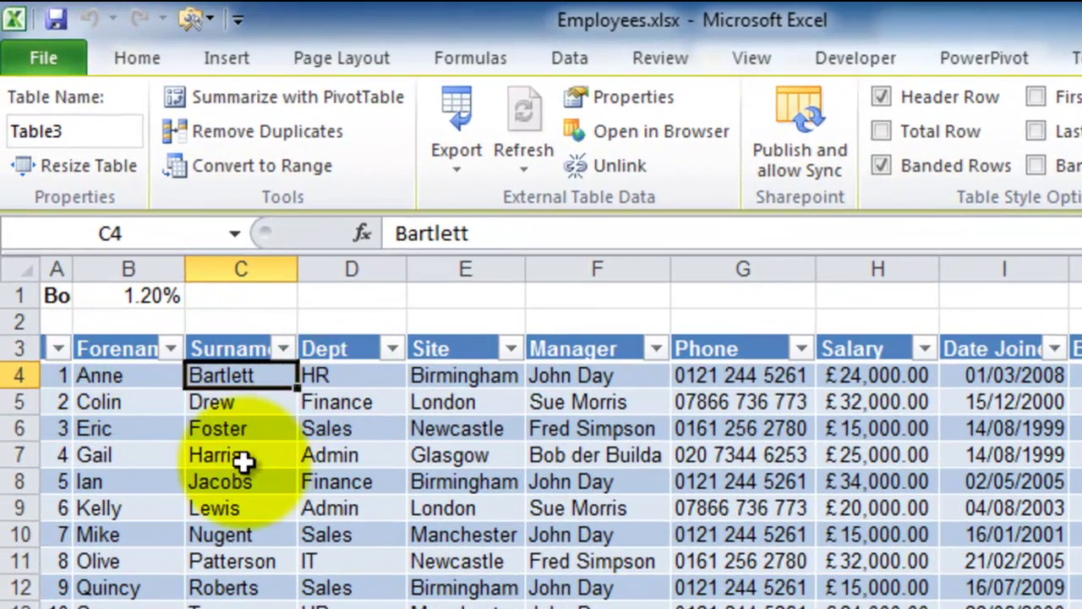
click(456, 377)
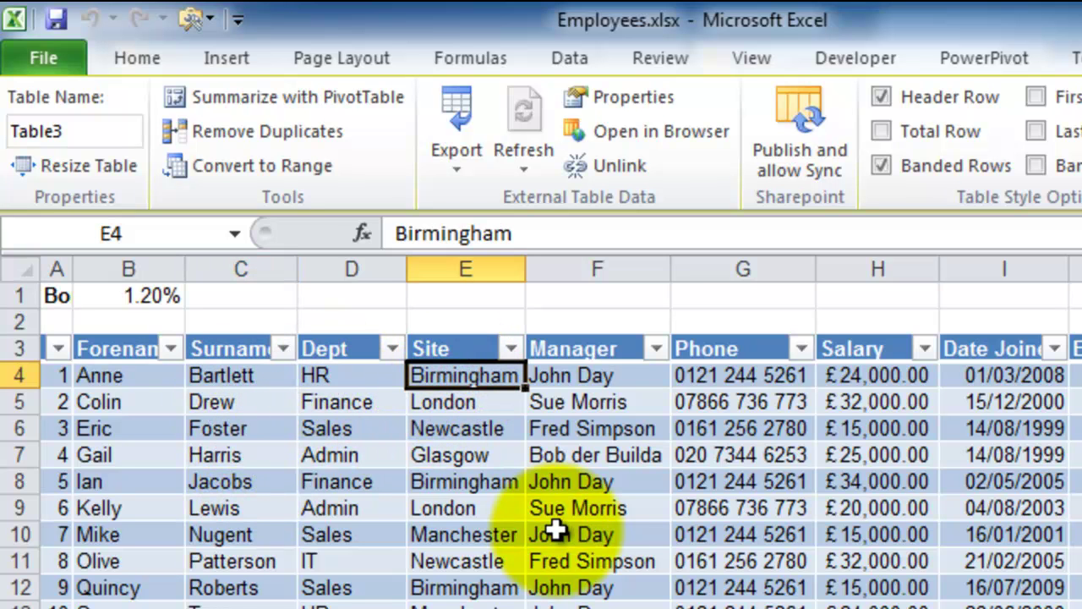
text(London)
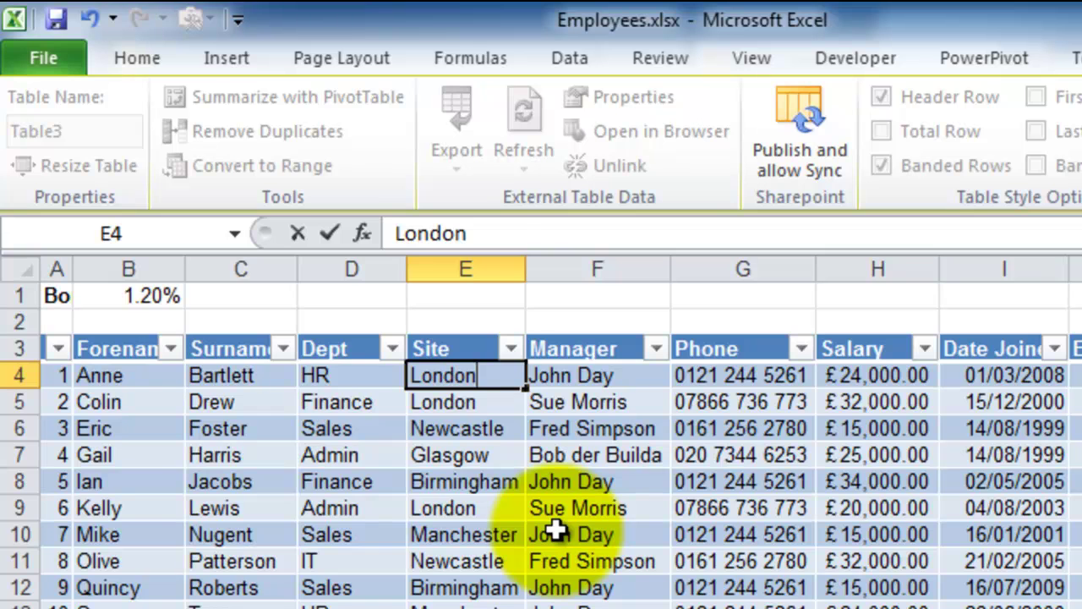
key(Return)
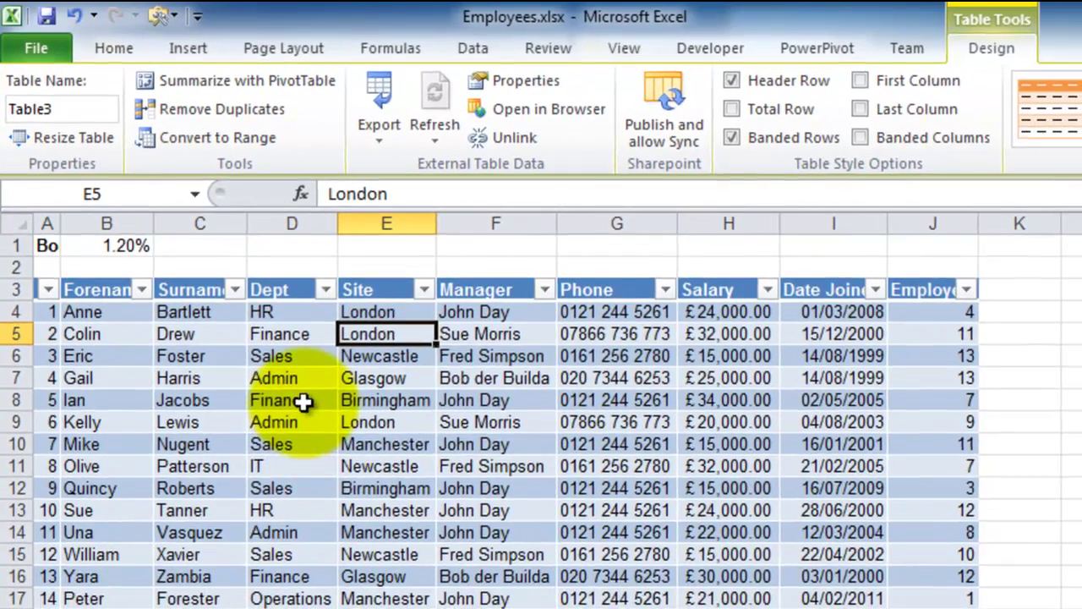
Synchronize the table with SharePoint and reload the Staff list page
right_click(301, 401)
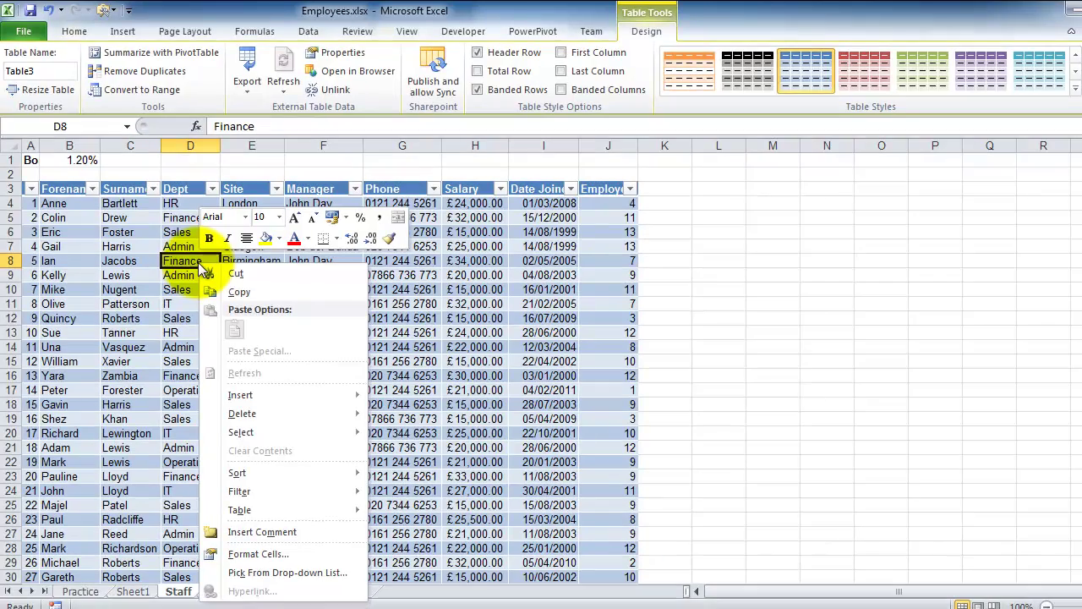
mouse_move(241, 510)
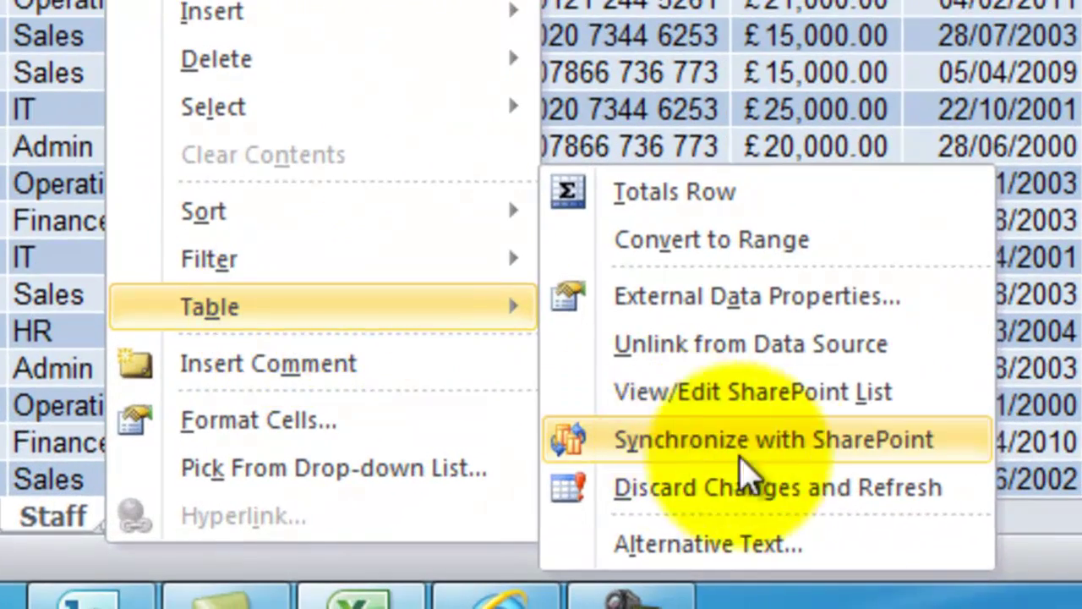
click(939, 442)
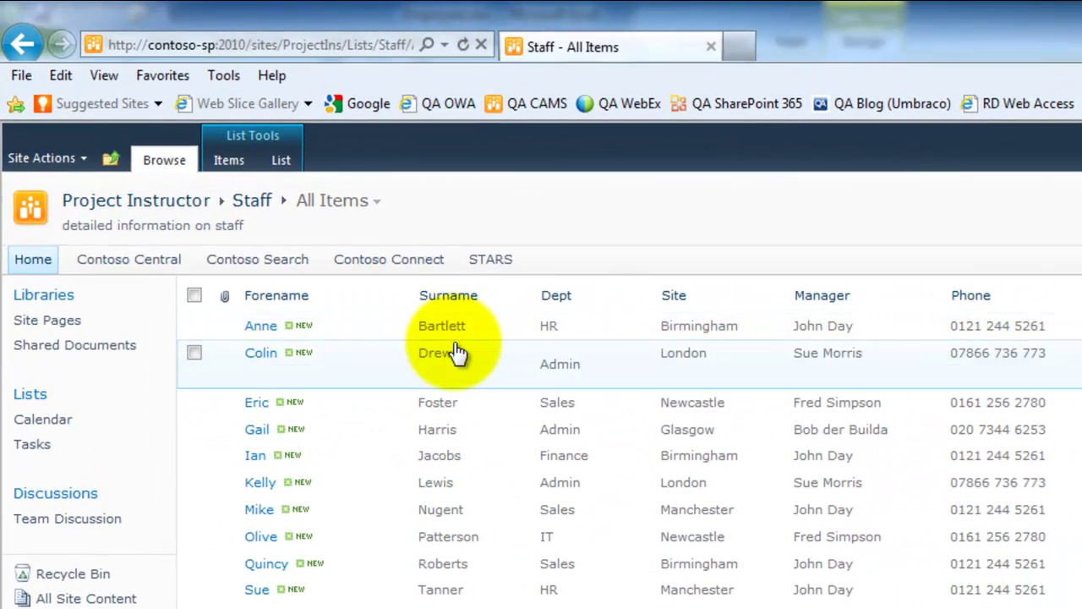
key(F5)
click(855, 537)
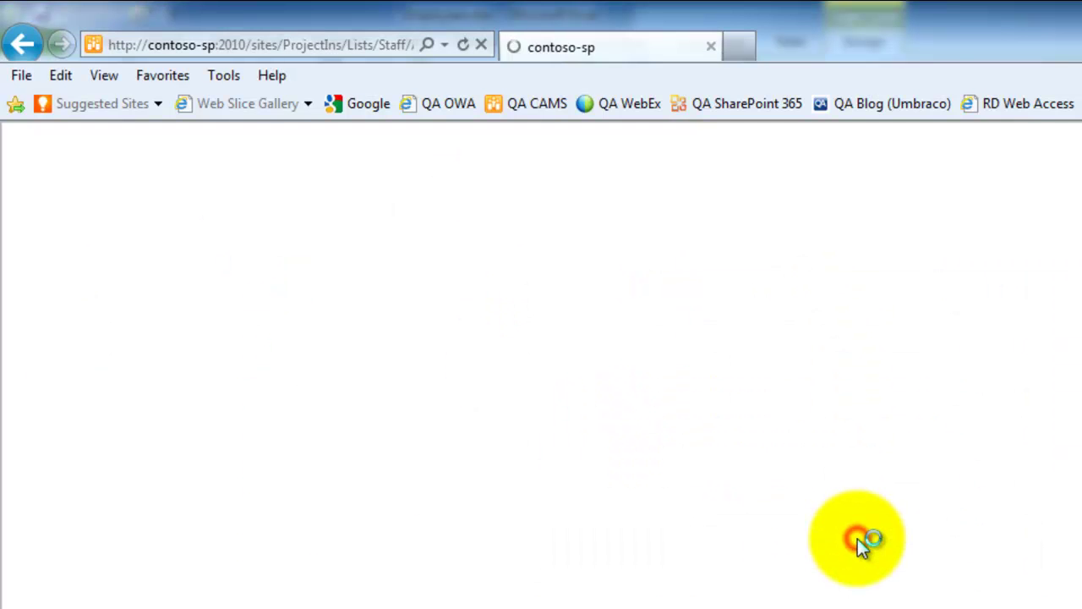